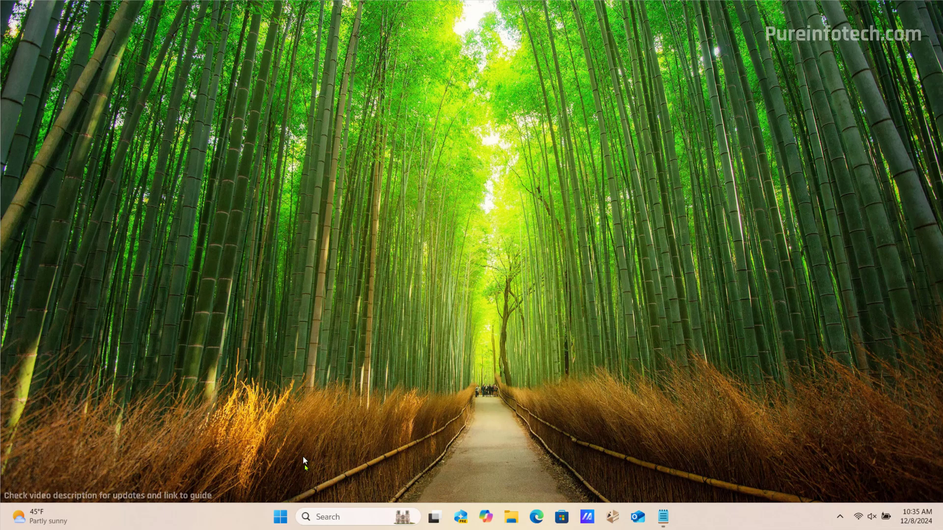
# Open Settings and view the installed AI components under System
pyautogui.click(280, 516)
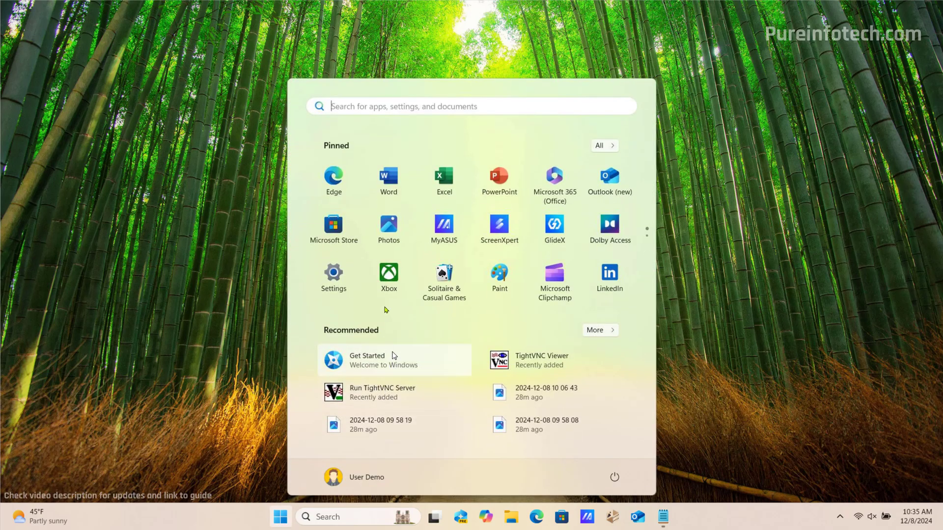
pyautogui.click(342, 274)
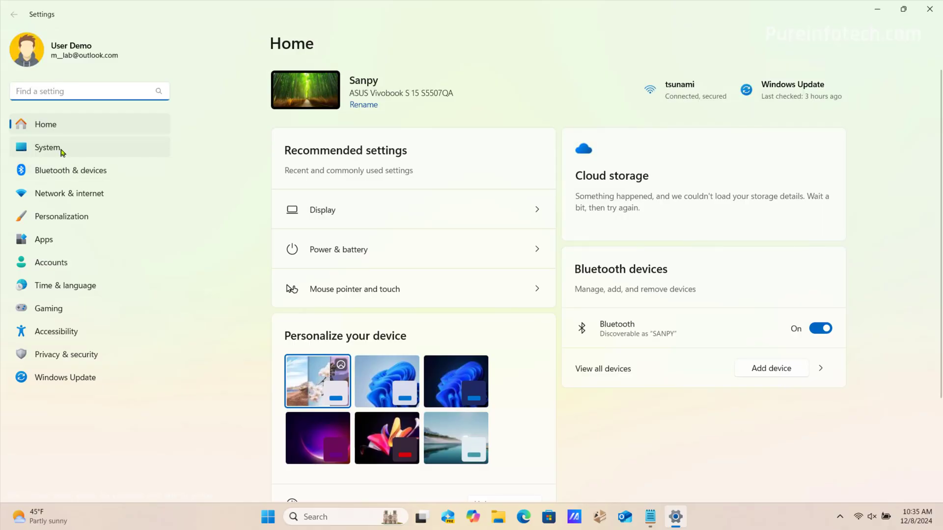
pyautogui.click(61, 152)
pyautogui.scroll(-6, 415, 234)
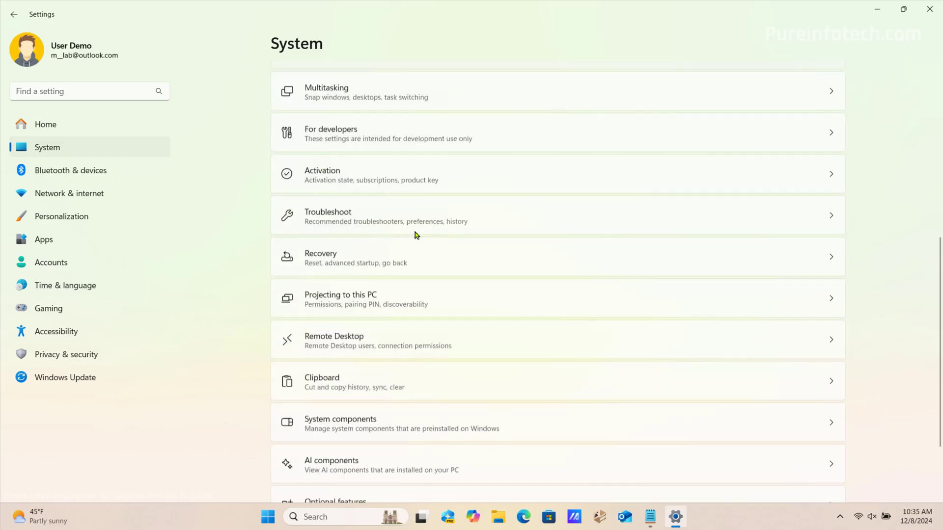
pyautogui.scroll(-2, 415, 234)
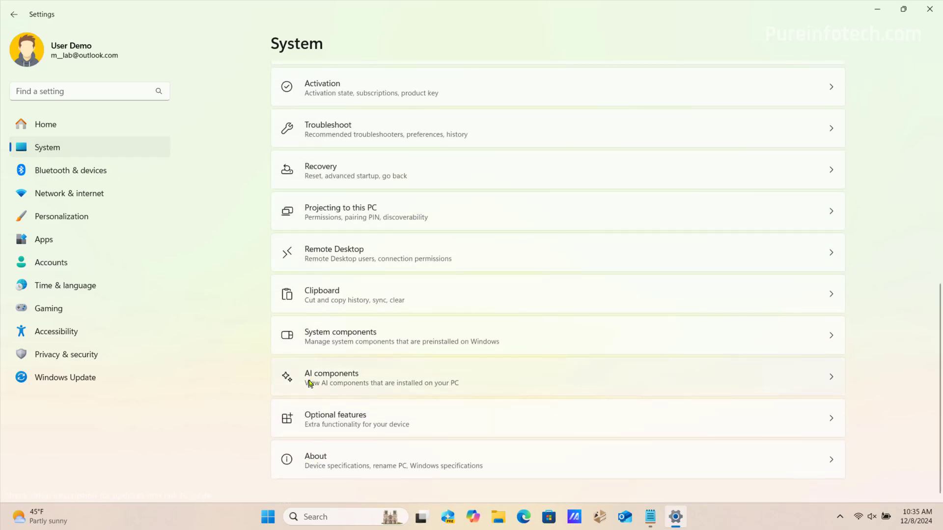
pyautogui.click(345, 377)
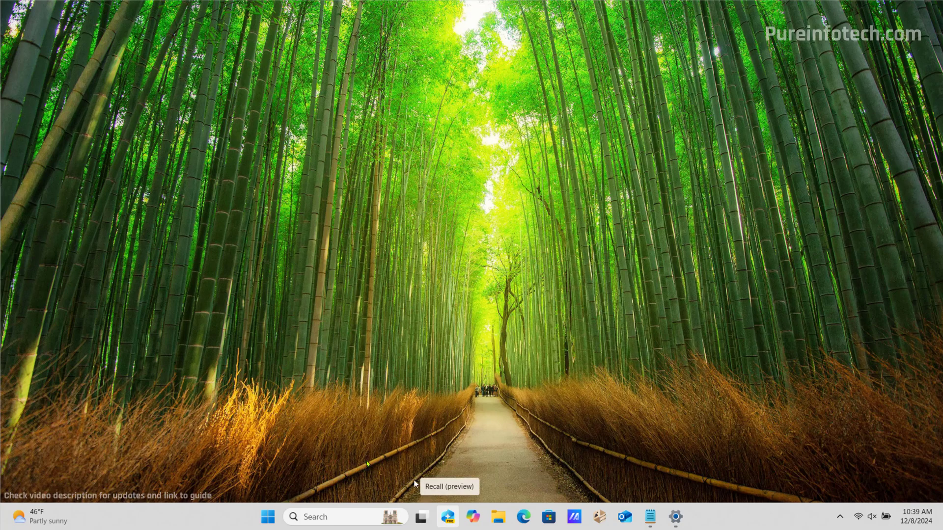
# Search Start for 'reca' and launch Recall (preview)
pyautogui.click(269, 519)
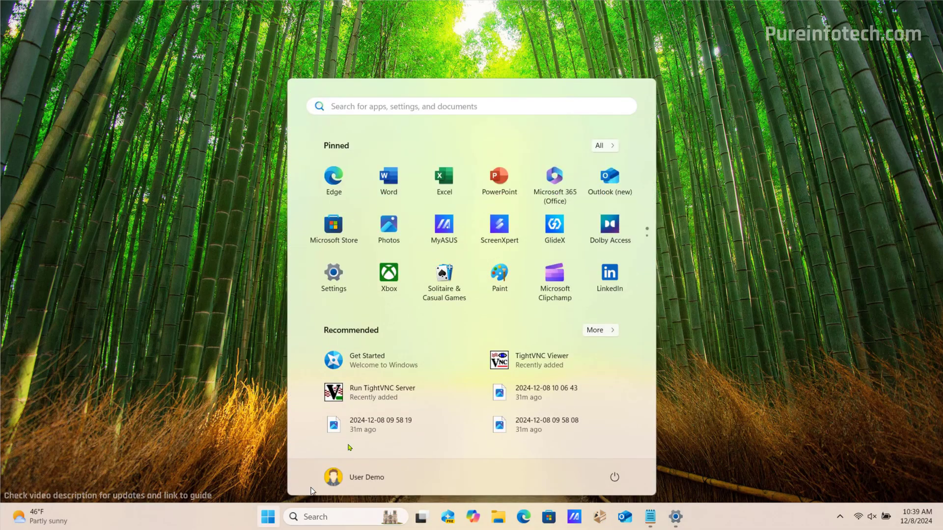
pyautogui.click(422, 107)
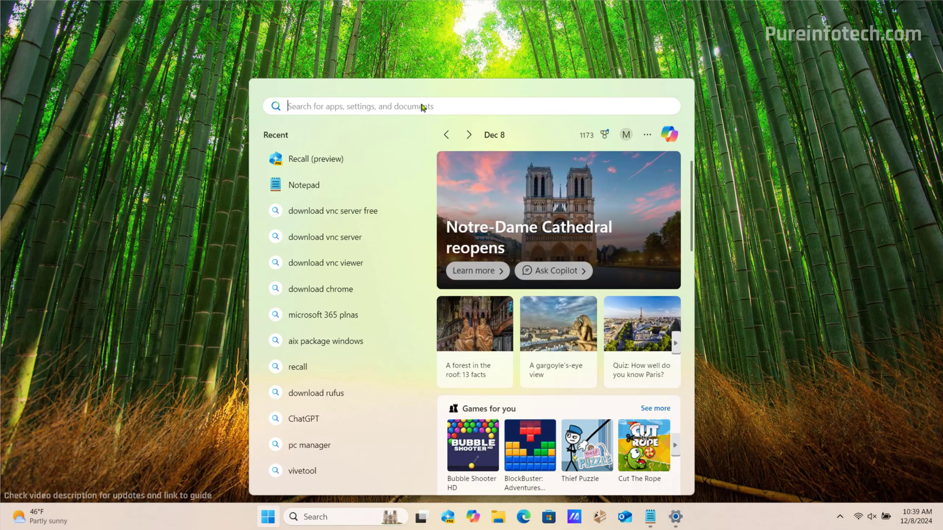
pyautogui.write('reca')
pyautogui.click(351, 194)
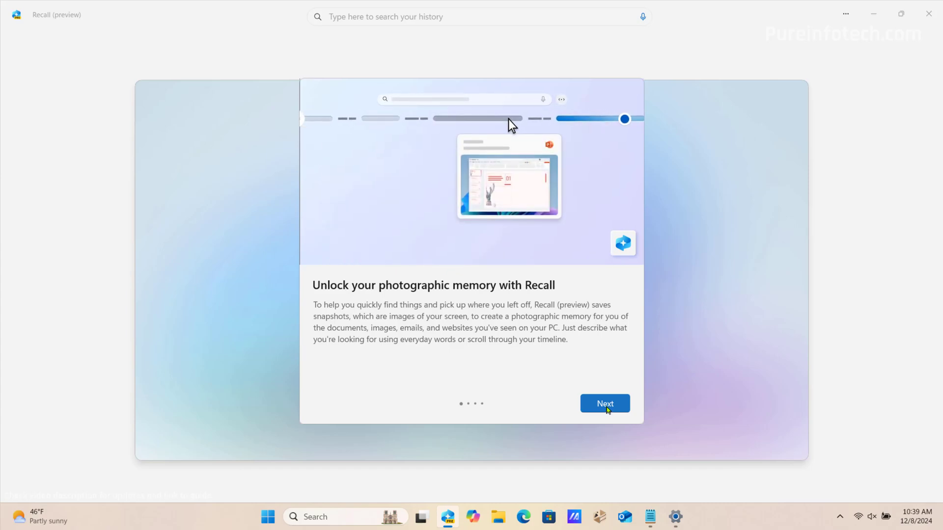
# Go through the three Recall intro pages and agree to save snapshots
pyautogui.click(605, 403)
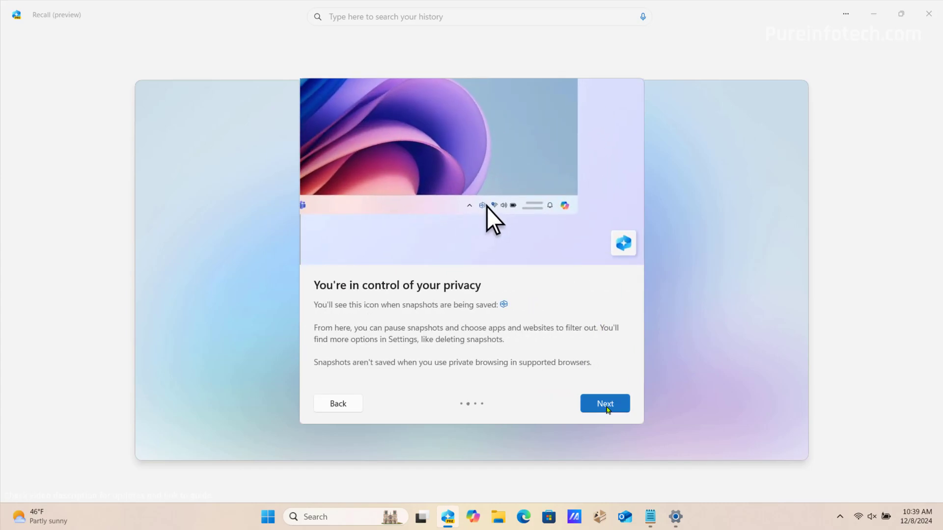
pyautogui.click(605, 403)
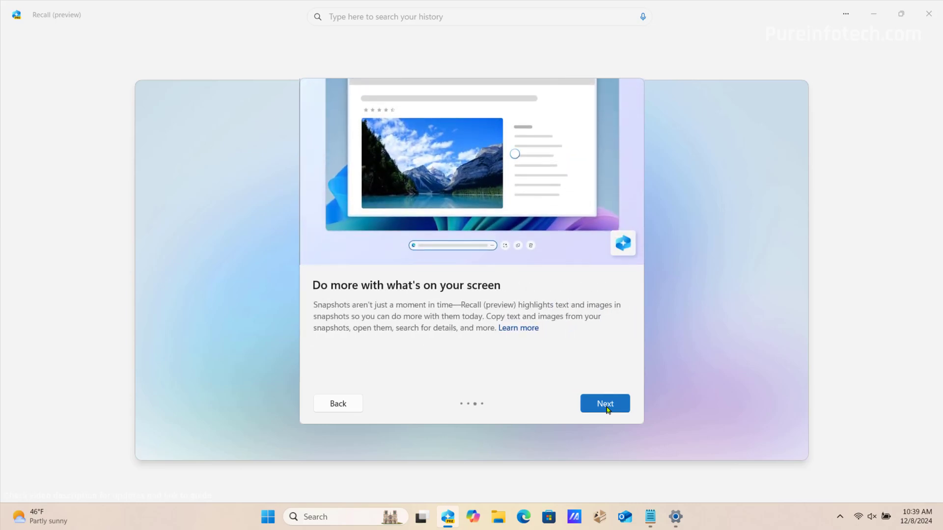
pyautogui.click(605, 403)
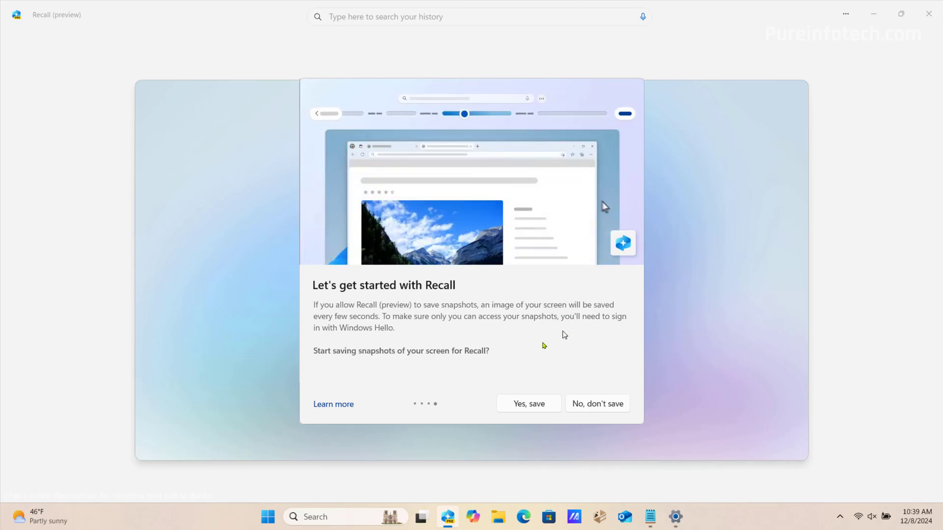
pyautogui.click(527, 407)
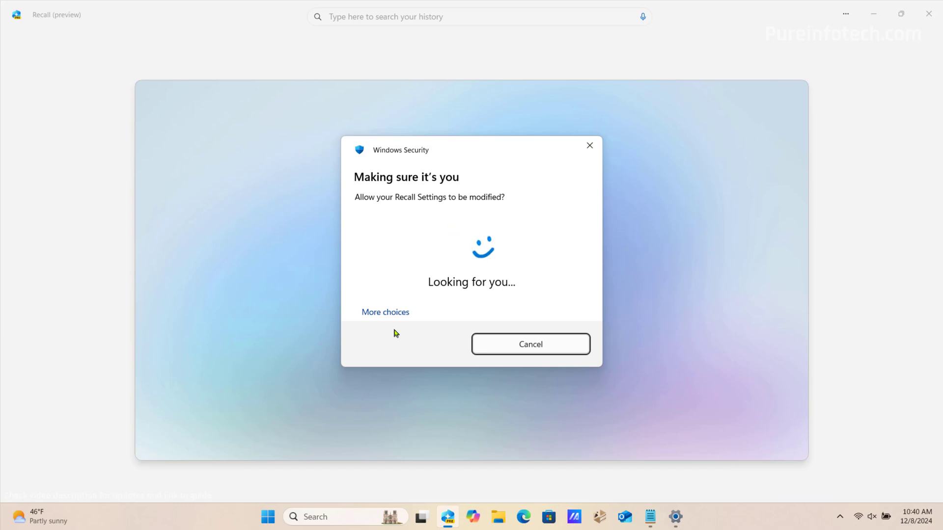
# Verify identity with the account PIN instead of face recognition, then restore down and minimize Recall
pyautogui.click(388, 315)
pyautogui.click(423, 377)
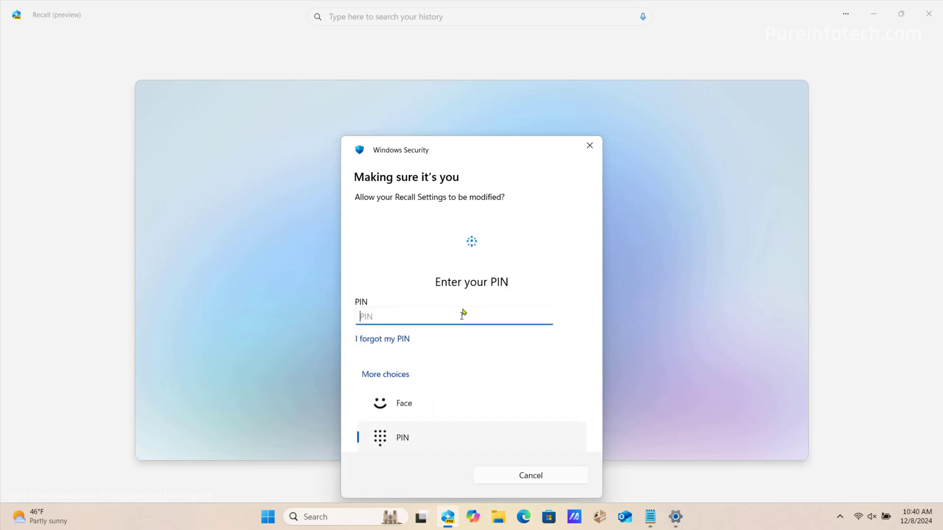
pyautogui.write('1234')
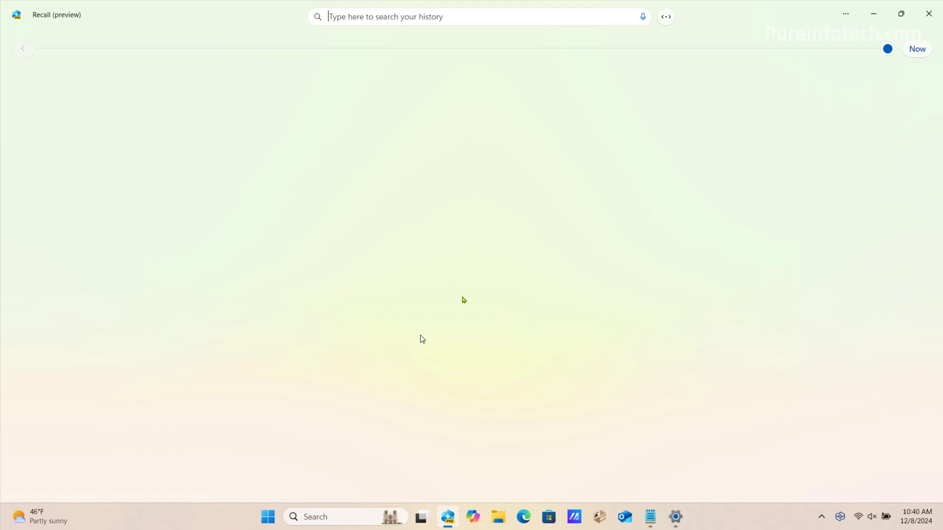
pyautogui.press('super+Down')
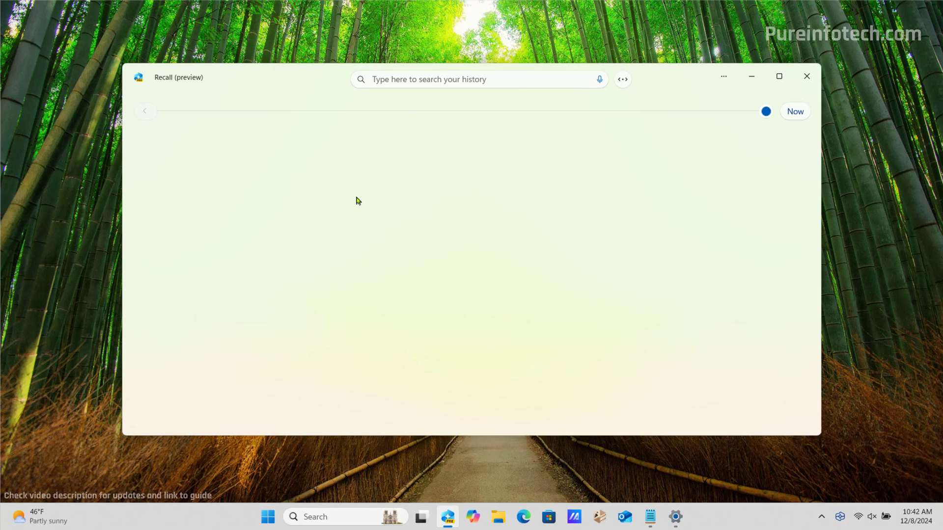
pyautogui.click(756, 76)
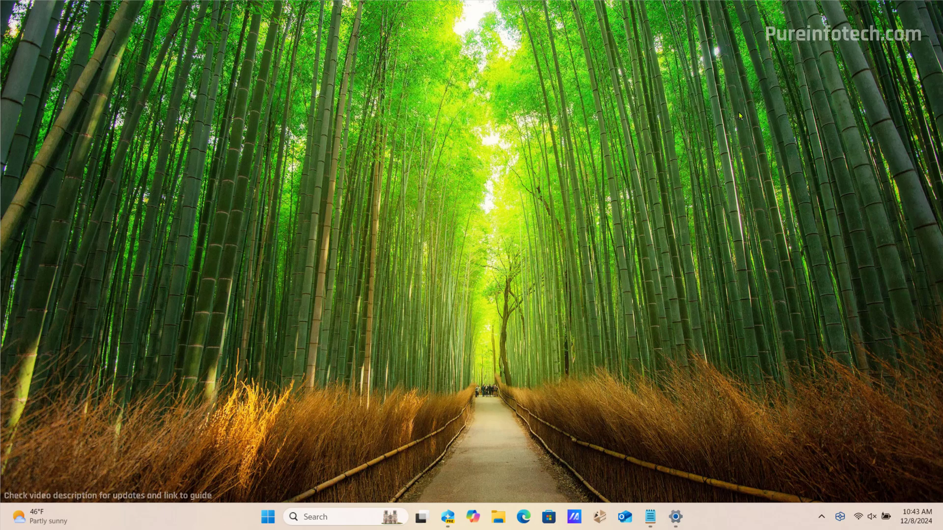
# Open Privacy & security > Recall & snapshots and expand the Storage and Delete snapshots options
pyautogui.click(676, 517)
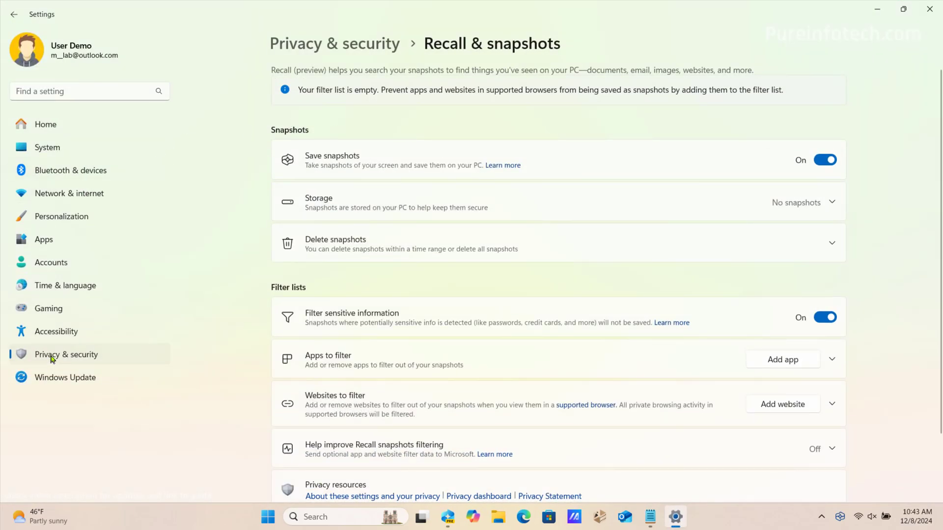
pyautogui.click(51, 356)
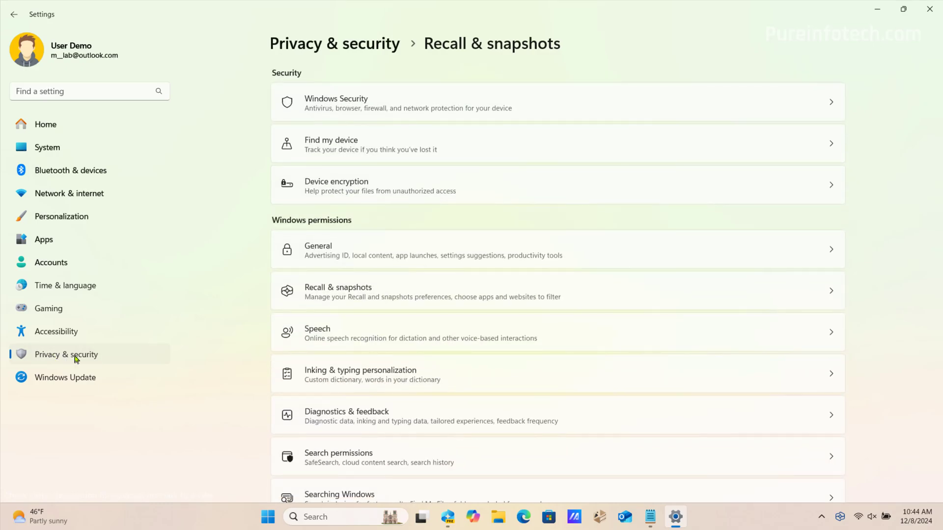
pyautogui.click(352, 294)
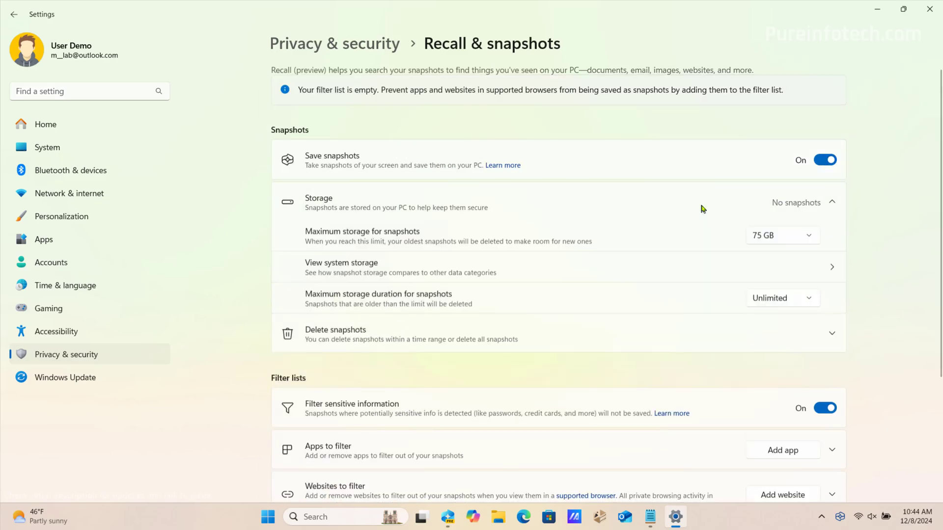
pyautogui.click(796, 234)
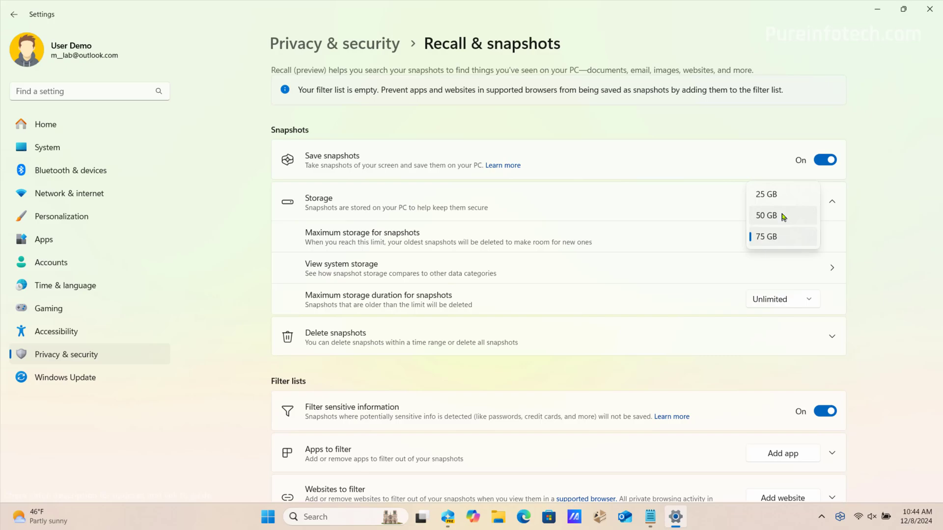
pyautogui.click(522, 336)
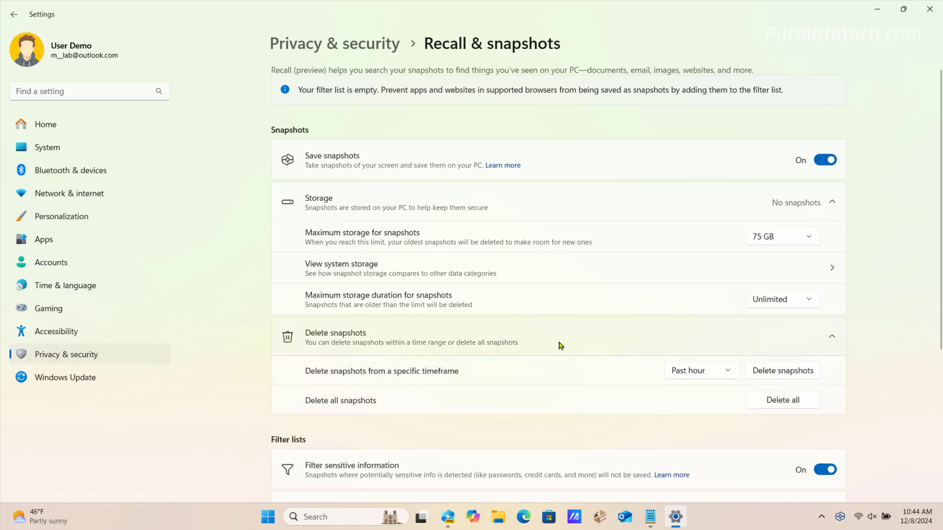
pyautogui.scroll(-3, 550, 346)
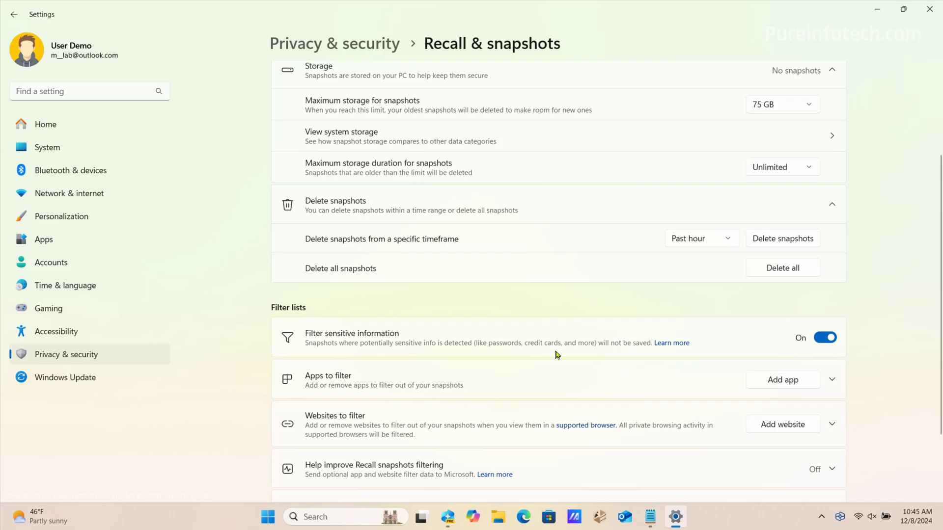
pyautogui.scroll(-2, 540, 356)
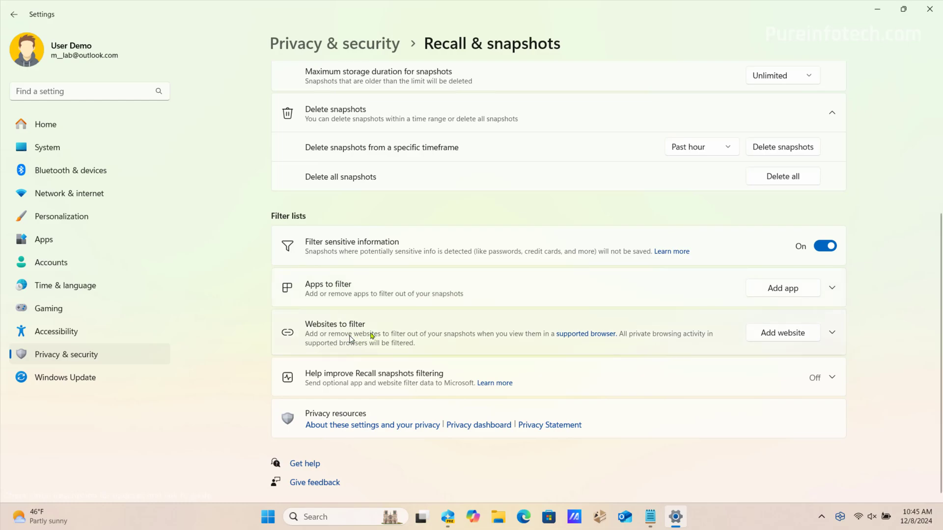
# Try adding a website and an app to the Recall filter lists, cancel both, and expand the feedback setting
pyautogui.click(766, 336)
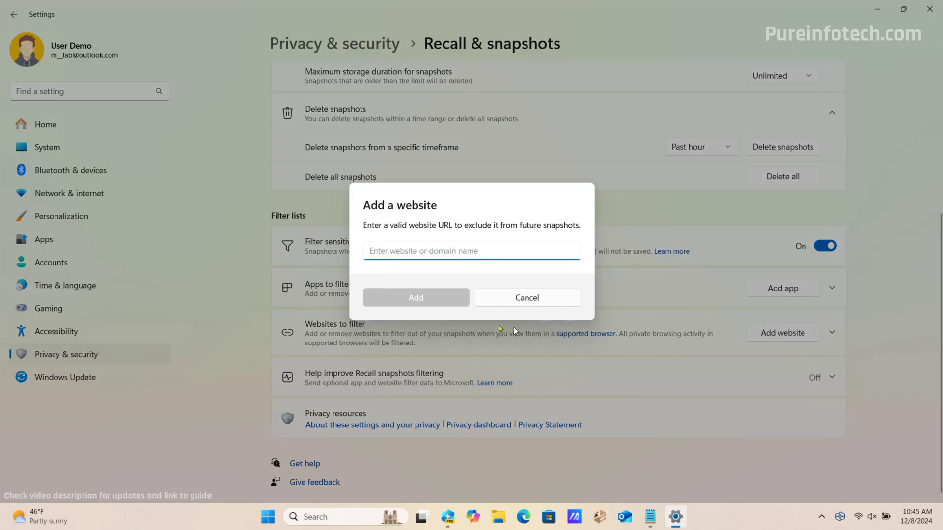
pyautogui.click(500, 304)
pyautogui.click(794, 294)
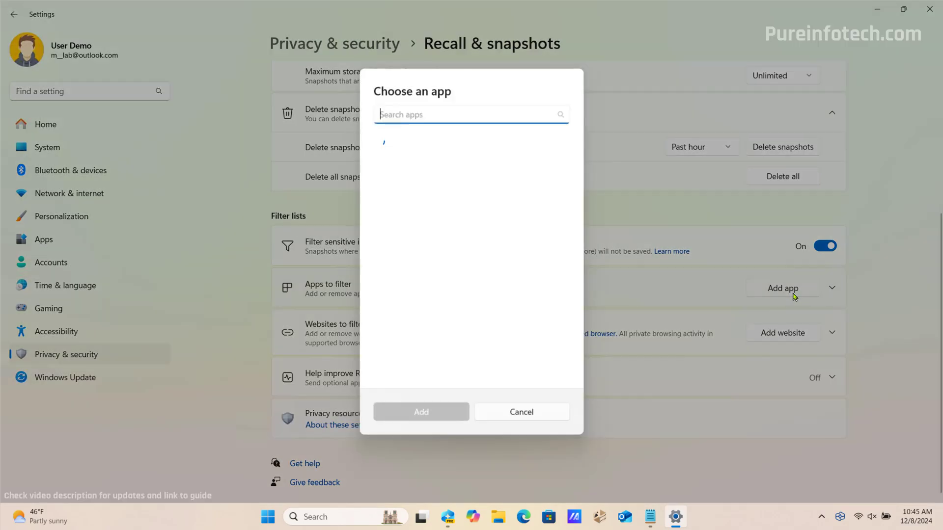
pyautogui.click(522, 411)
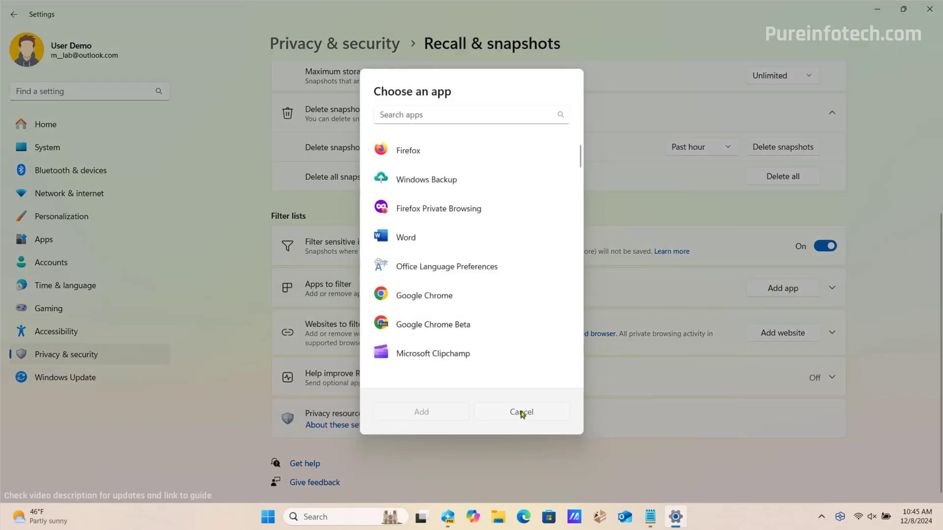
pyautogui.click(491, 378)
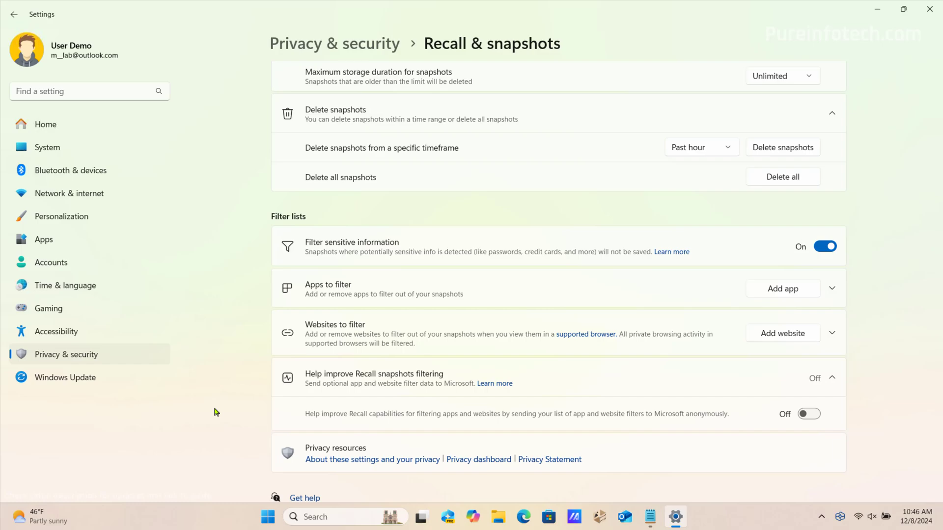
# Open Recall from the taskbar and unlock it with the account PIN
pyautogui.click(448, 521)
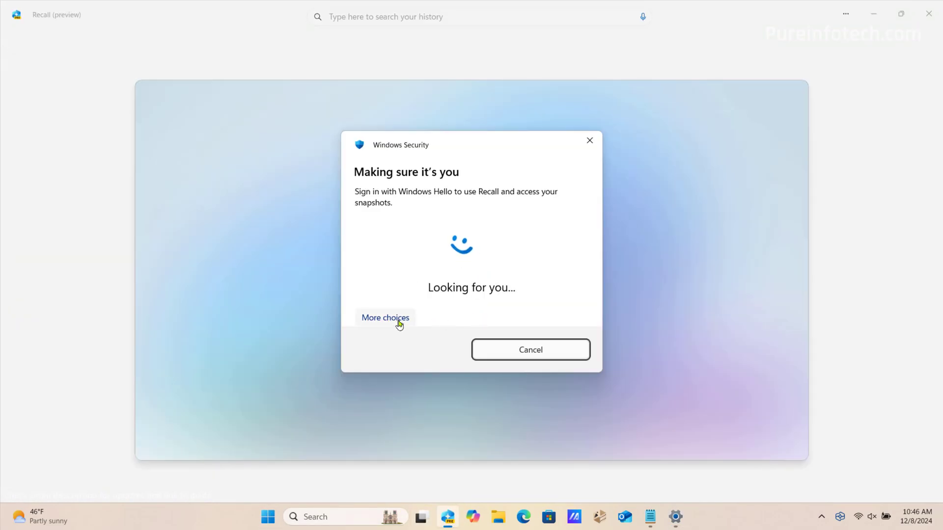
pyautogui.click(399, 323)
pyautogui.click(402, 381)
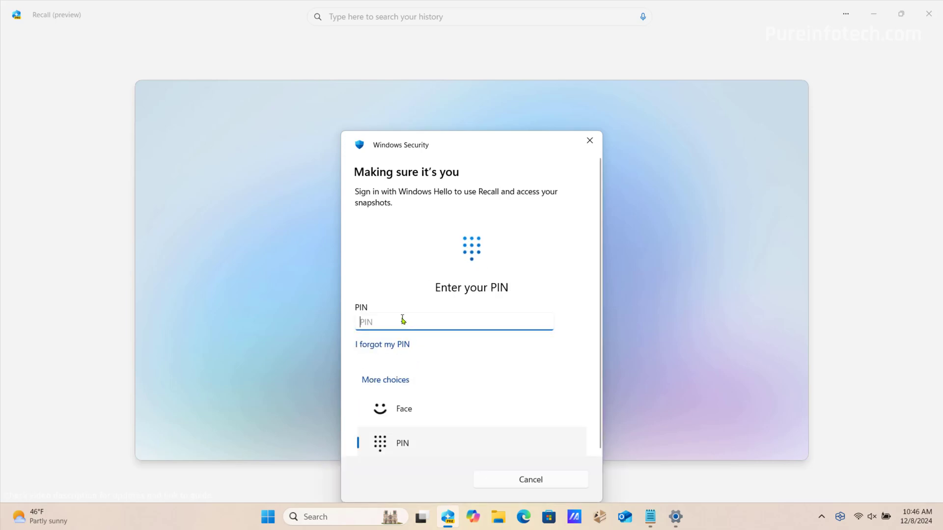
pyautogui.write('1234')
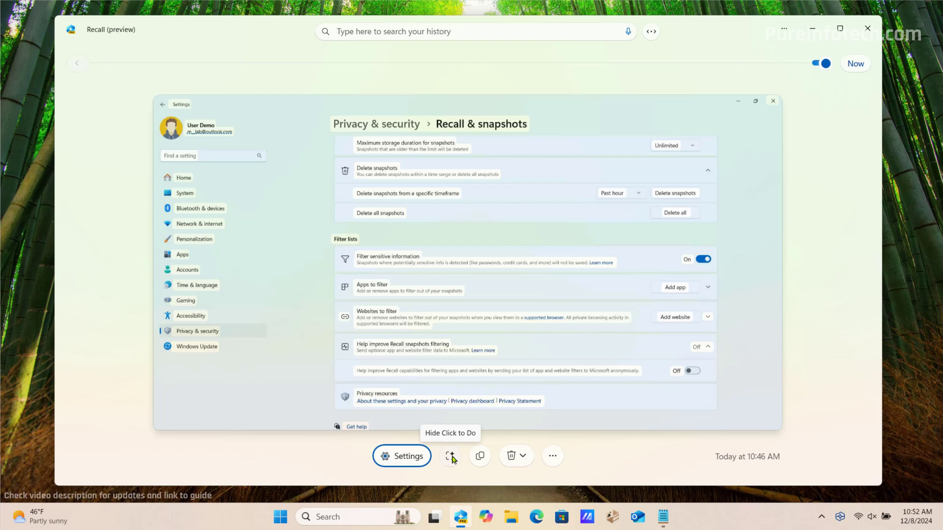
# Toggle Click to Do off and on, select the 'Apps to filter' text, and review its Copy/Open with actions
pyautogui.click(450, 457)
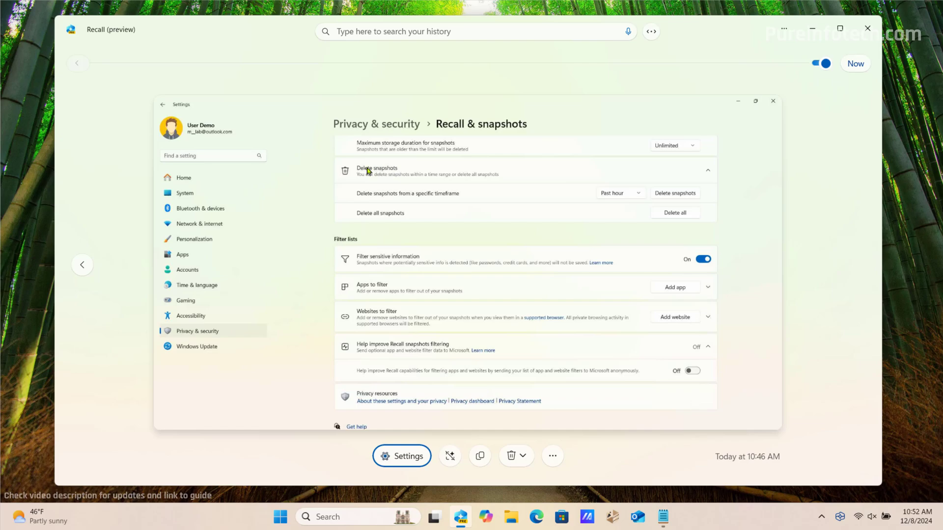
pyautogui.click(451, 458)
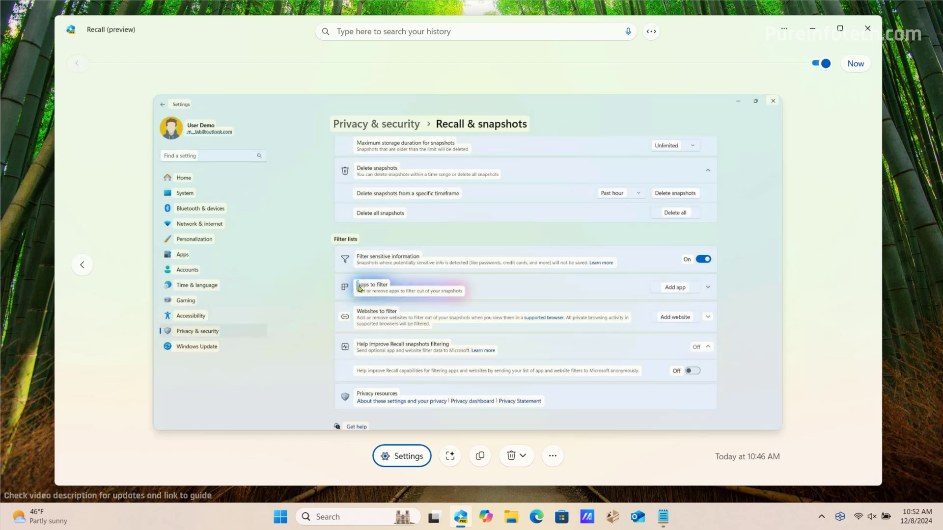
pyautogui.moveTo(358, 287); pyautogui.dragTo(462, 294)
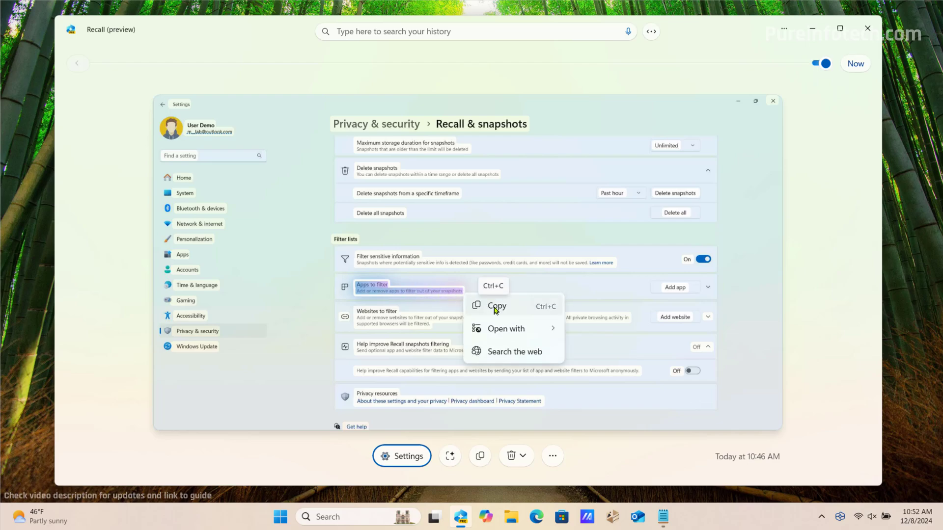
pyautogui.moveTo(505, 330)
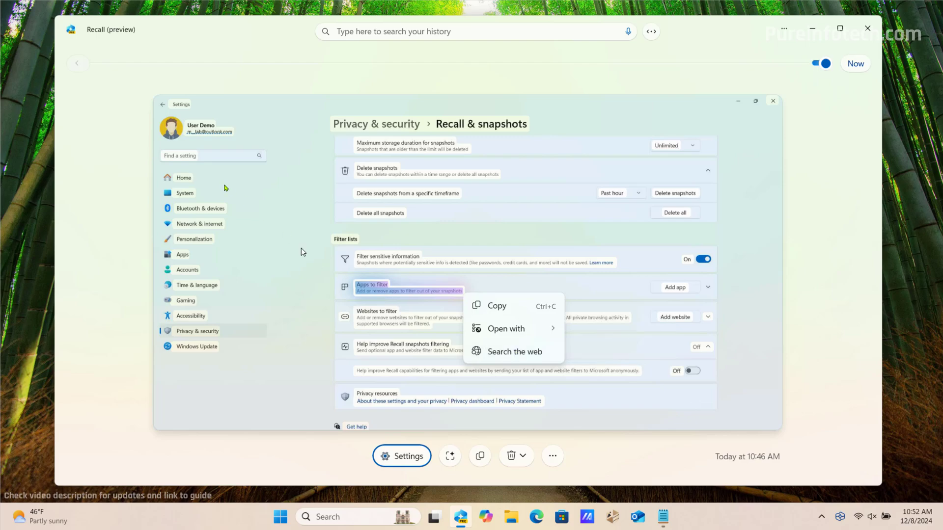
pyautogui.click(144, 264)
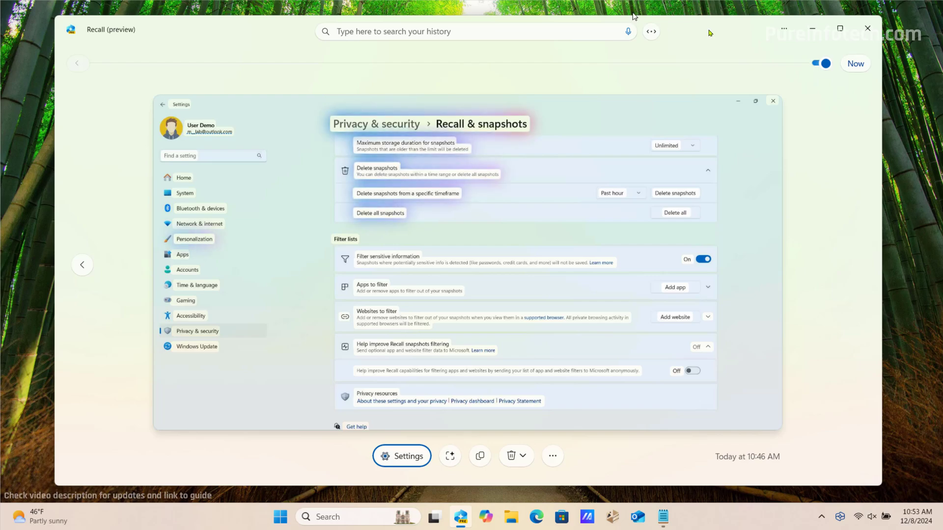
# Hide Recall, launch Microsoft Store, and move its window toward the screen centre
pyautogui.click(811, 29)
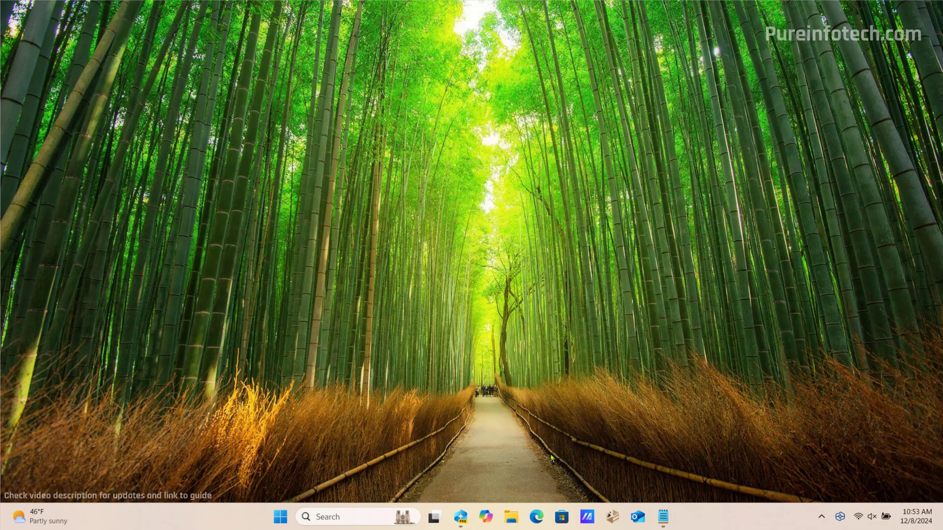
pyautogui.click(562, 516)
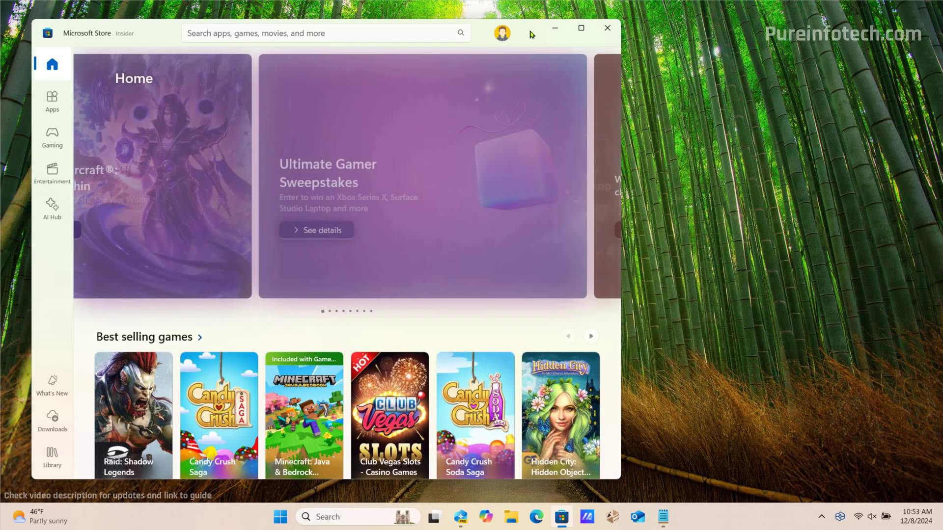
pyautogui.moveTo(597, 34); pyautogui.dragTo(728, 33)
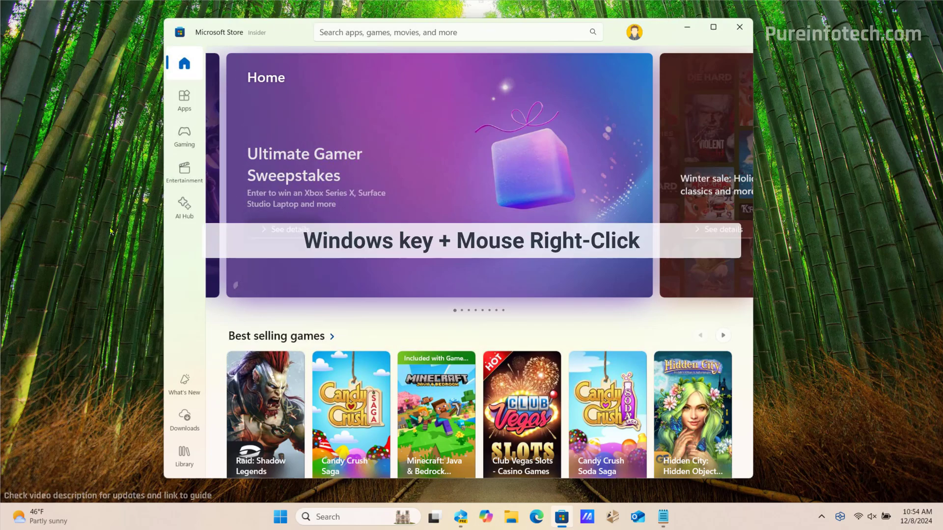
# Start Click to Do over the Store and pick the Raid: Shadow Legends image for actions
pyautogui.keyDown('super'); pyautogui.rightClick(102, 212); pyautogui.keyUp('super')
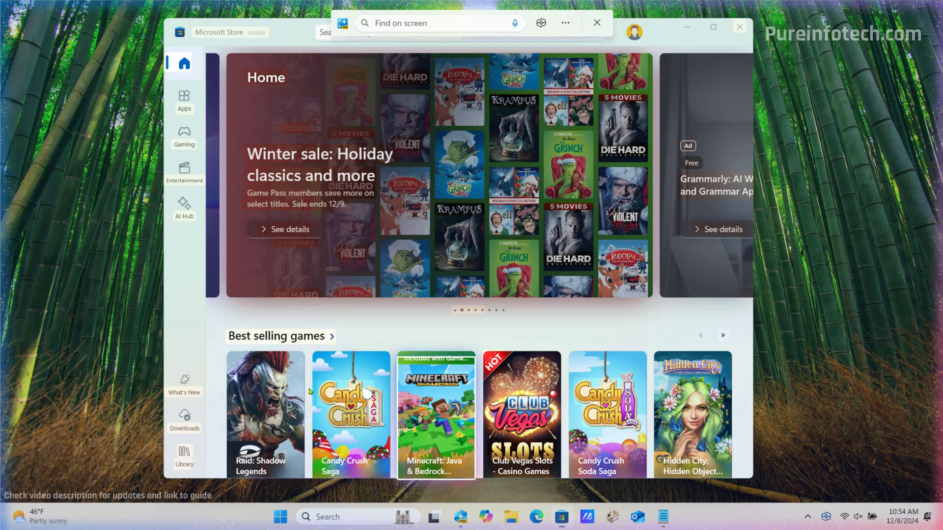
pyautogui.click(273, 392)
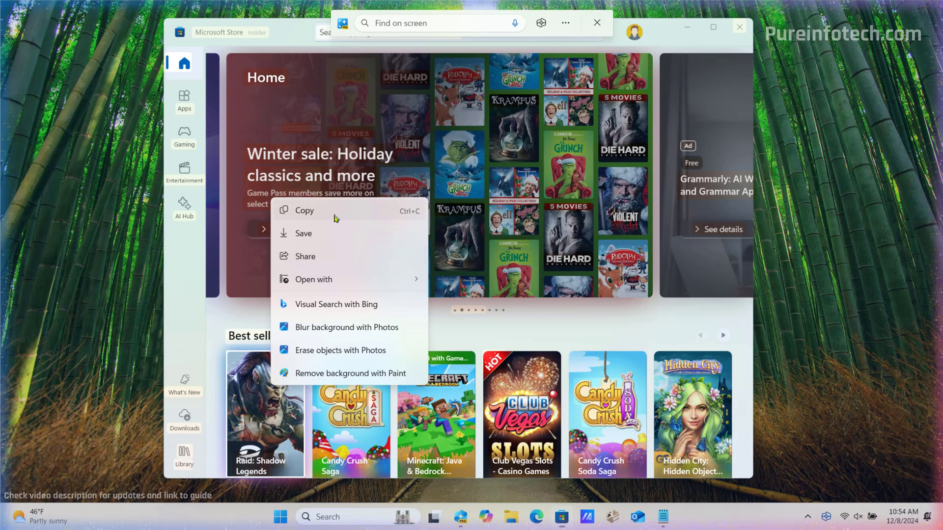
pyautogui.moveTo(326, 285)
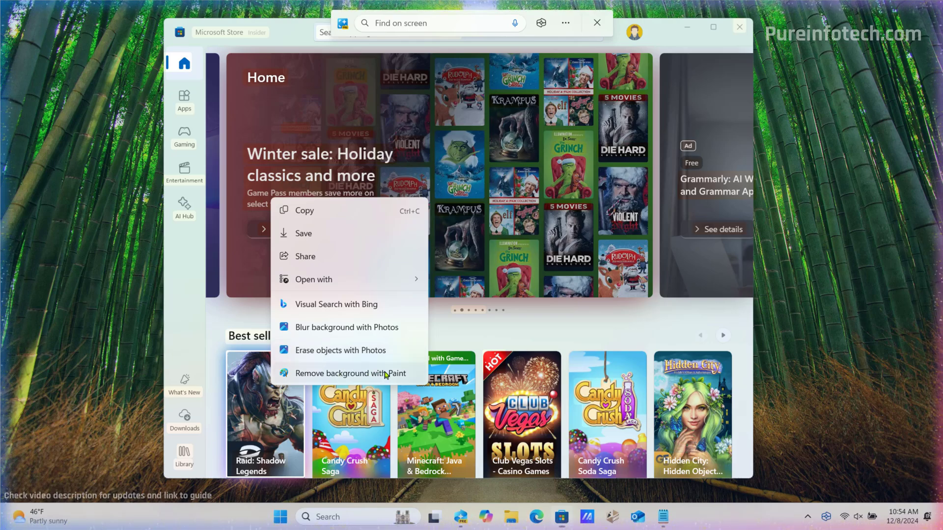
# Search the screen for 'games' with Click to Do, then cancel and hide Recall
pyautogui.click(401, 24)
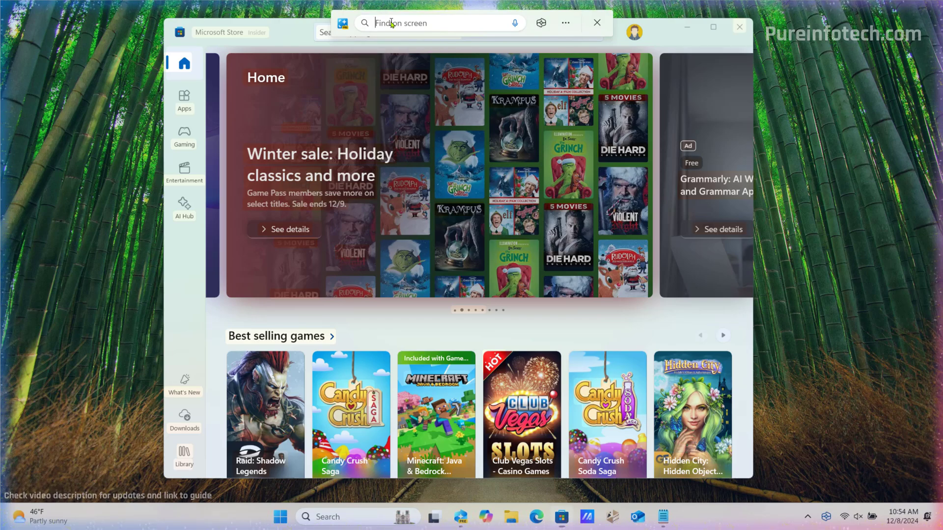
pyautogui.write('games')
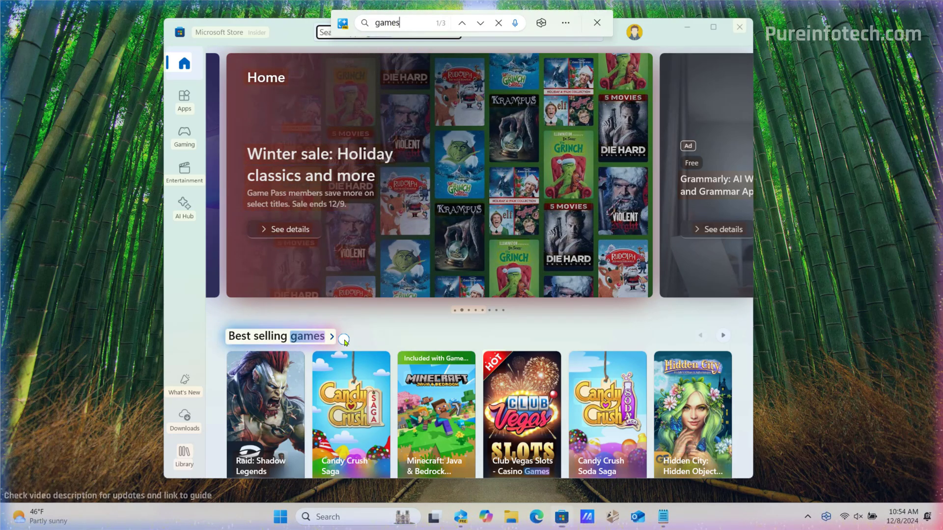
pyautogui.press('BackSpace')
pyautogui.press('BackSpace')
pyautogui.press('BackSpace')
pyautogui.press('BackSpace')
pyautogui.press('BackSpace')
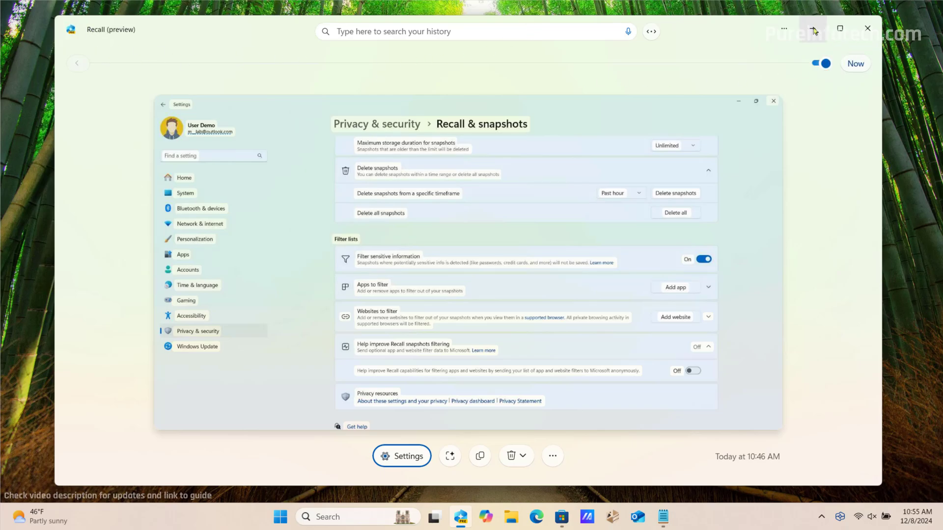
pyautogui.click(814, 31)
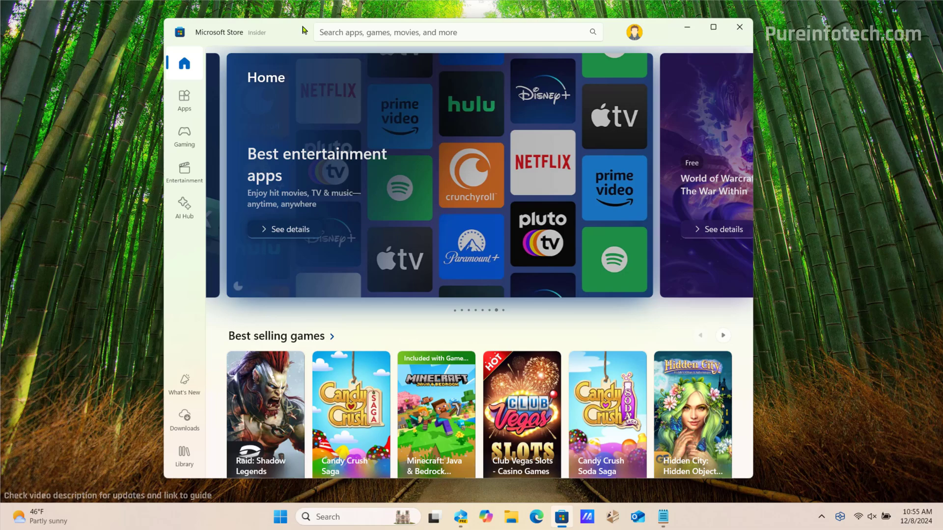
# Unpin the Find on screen toolbar, then select the Best entertainment apps banner text for actions
pyautogui.click(303, 26)
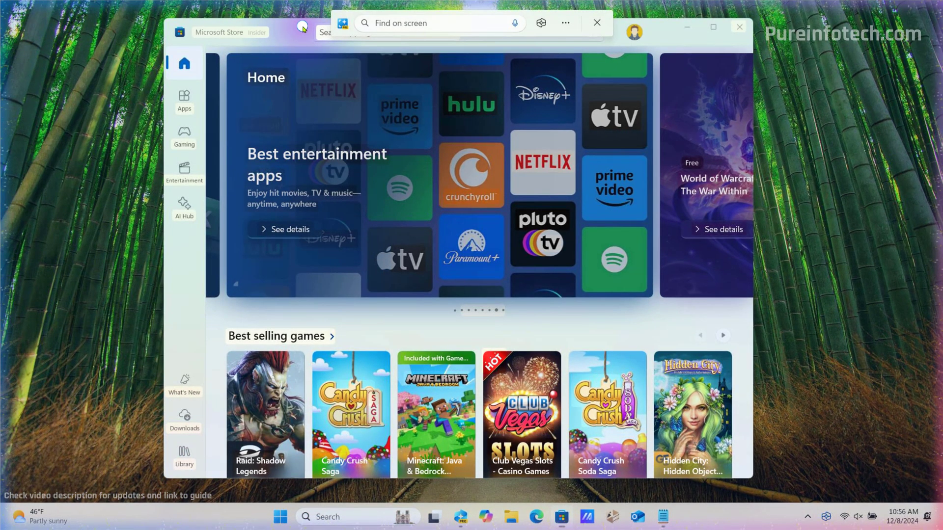
pyautogui.click(568, 24)
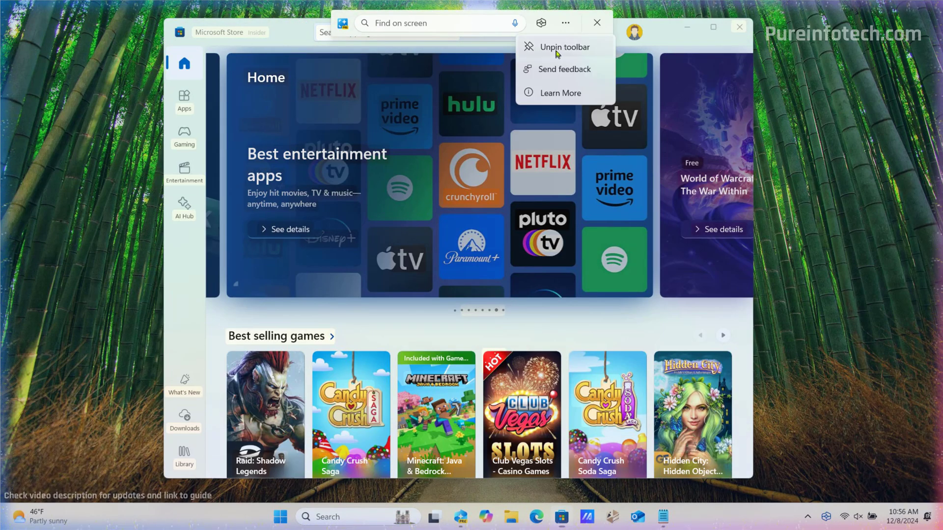
pyautogui.click(564, 49)
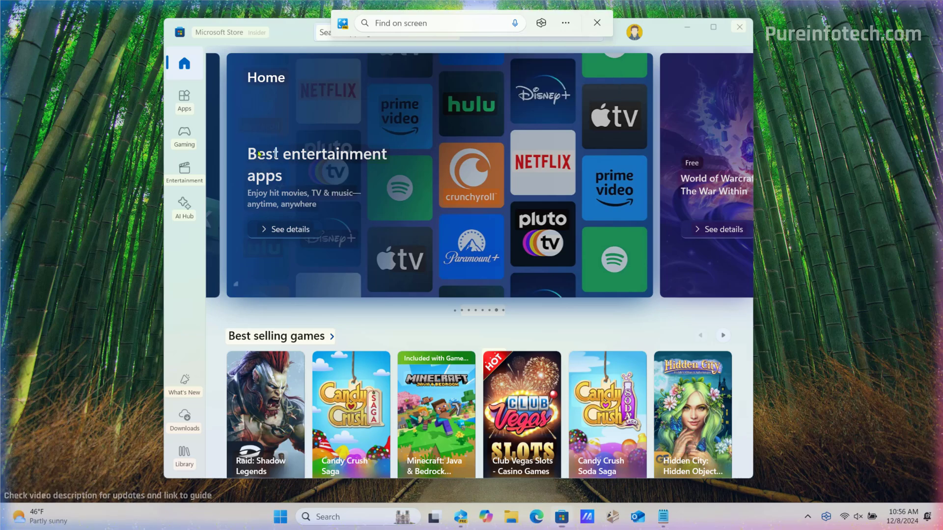
pyautogui.moveTo(324, 156); pyautogui.dragTo(371, 215)
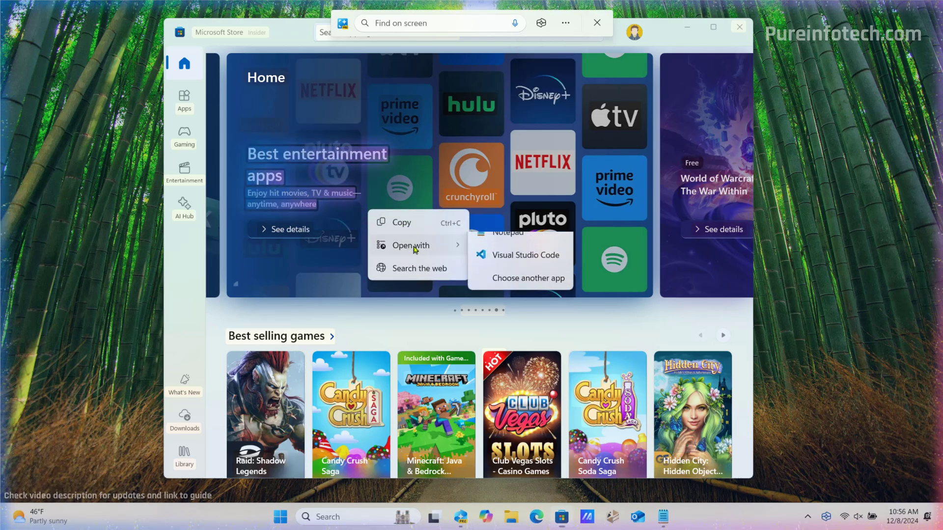
pyautogui.moveTo(415, 249)
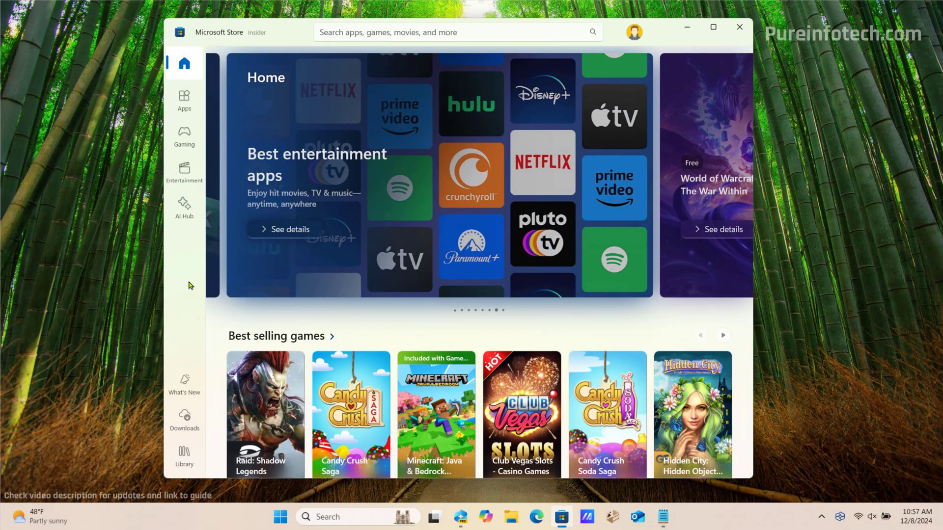
# Summon Click to Do over the Microsoft Store with Win+Q, then dismiss it
pyautogui.press('super+q')
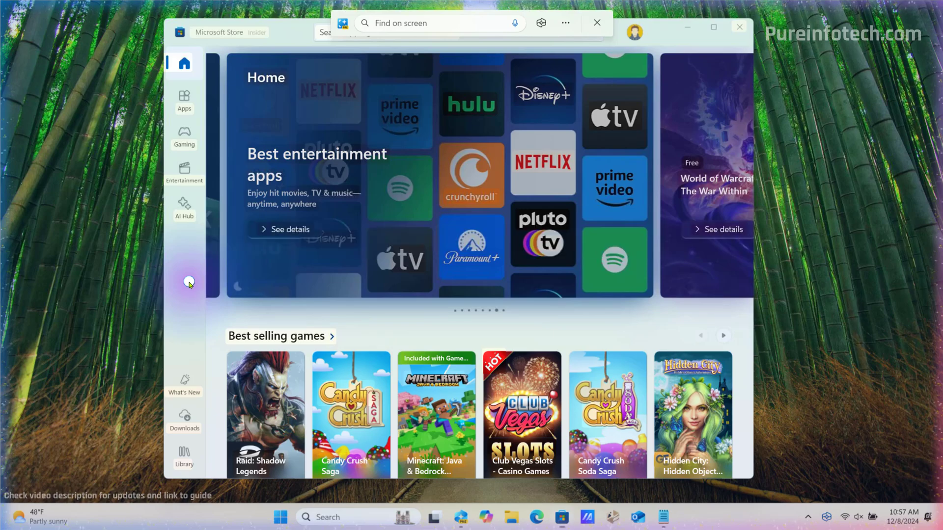
pyautogui.press('Escape')
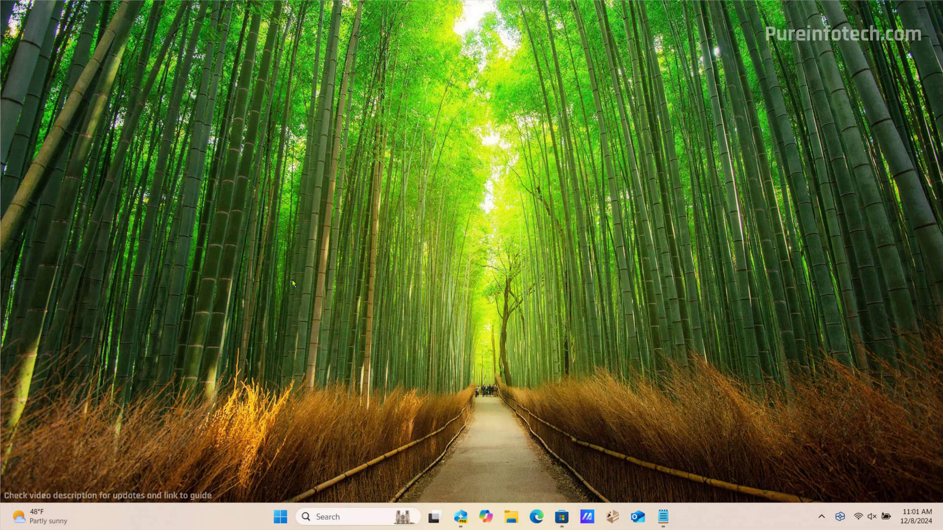
# Launch Paint with a blank canvas from the Start menu search
pyautogui.press('super')
pyautogui.write('pai')
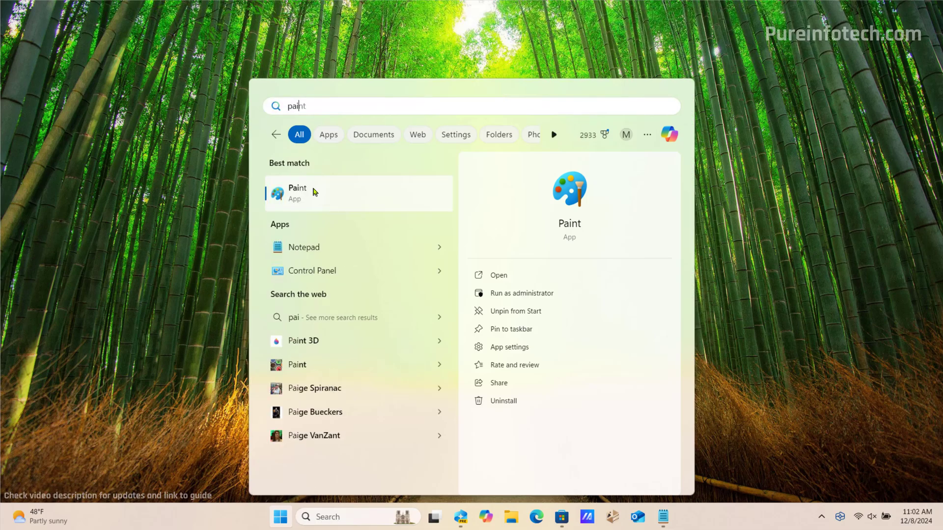
pyautogui.click(314, 191)
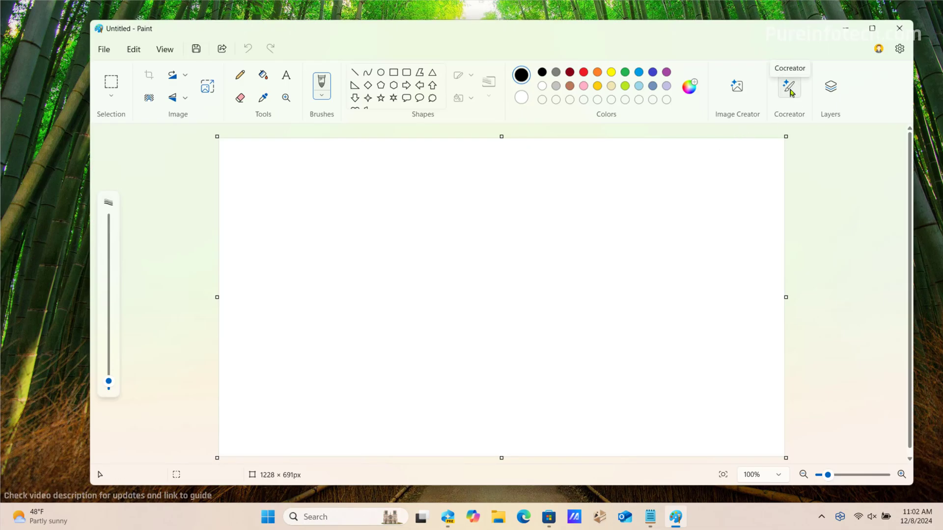
# In Cocreator, enter the prompt 'create a garden of flowers' and choose the Watercolor style
pyautogui.click(789, 89)
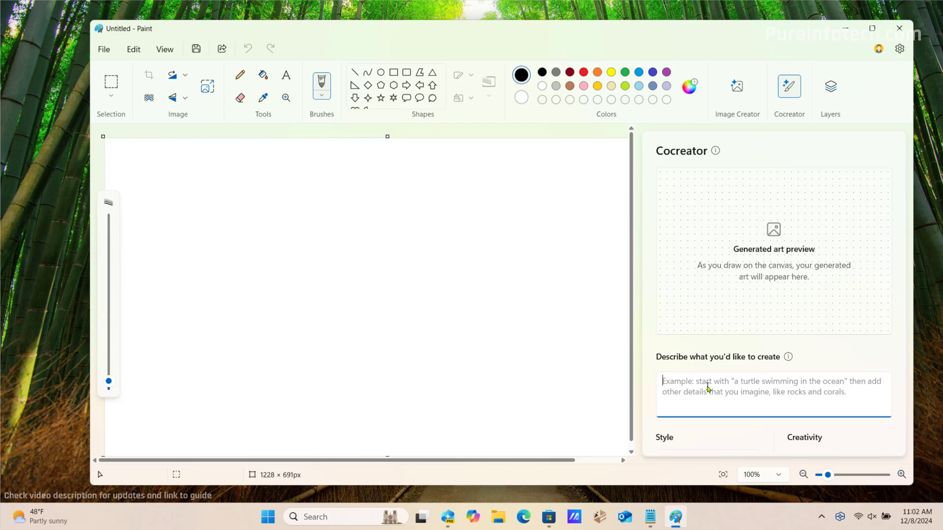
pyautogui.write('create')
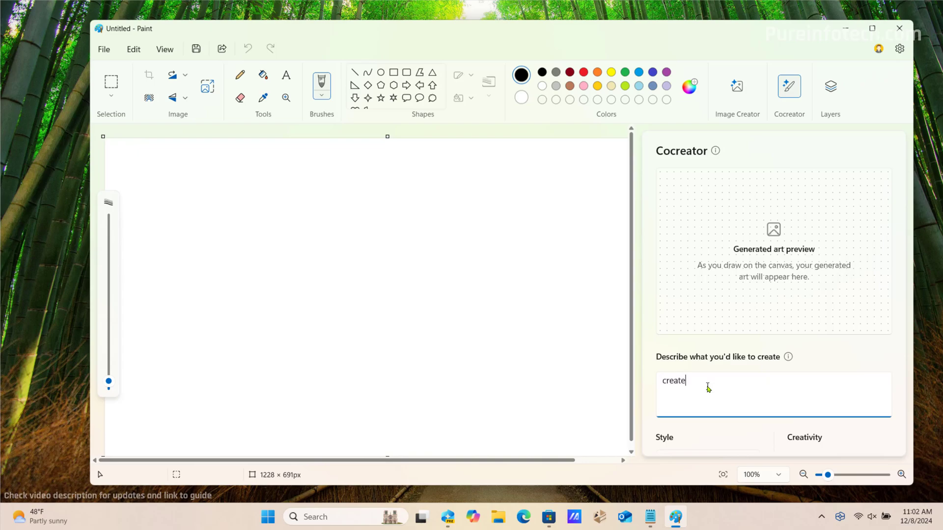
pyautogui.write(' a garden of flowers')
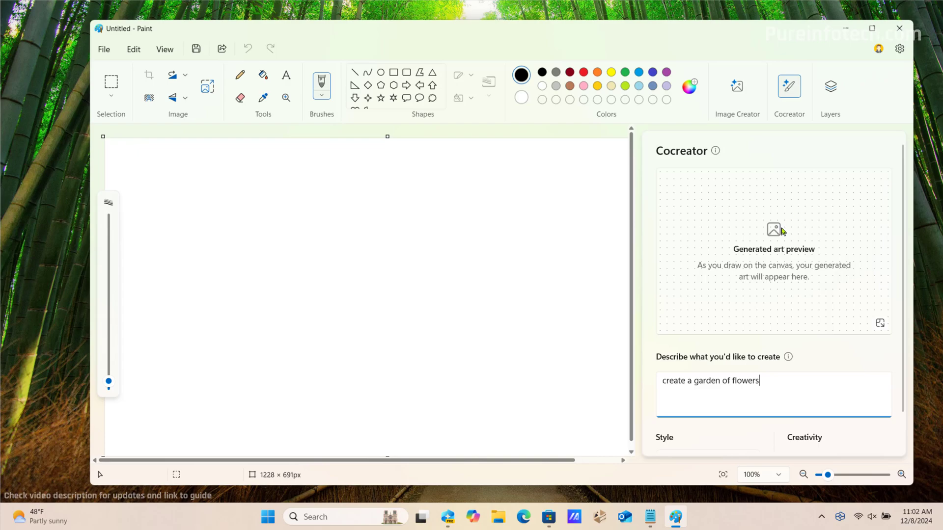
pyautogui.scroll(-1, 771, 231)
pyautogui.click(727, 431)
pyautogui.click(708, 334)
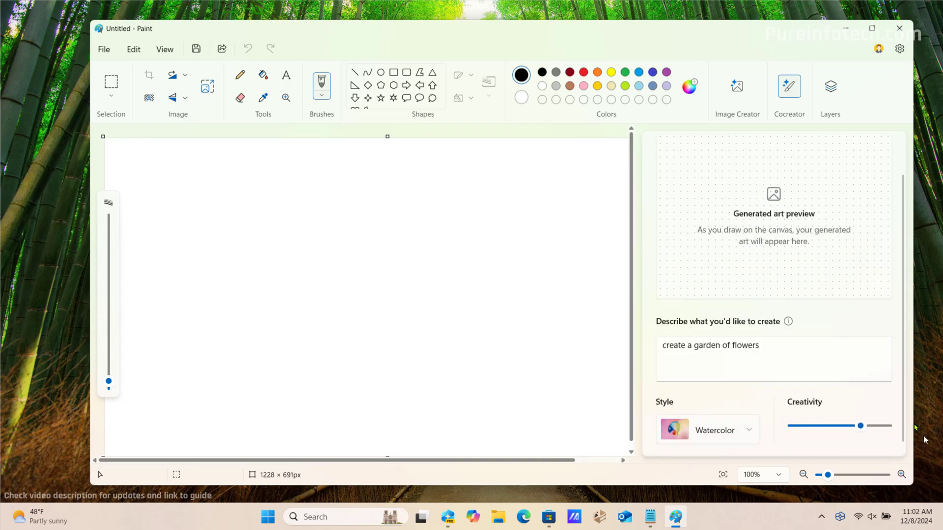
# Lower Cocreator's creativity, then sketch a flower, its stem, a curved ground line and a second flower
pyautogui.moveTo(860, 426); pyautogui.dragTo(840, 431)
pyautogui.moveTo(293, 211)
pyautogui.mouseDown()
pyautogui.moveTo(287, 216)
pyautogui.moveTo(306, 228)
pyautogui.moveTo(294, 214)
pyautogui.moveTo(299, 203)
pyautogui.moveTo(326, 219)
pyautogui.moveTo(297, 242)
pyautogui.moveTo(269, 219)
pyautogui.moveTo(289, 212)
pyautogui.moveTo(283, 202)
pyautogui.moveTo(292, 214)
pyautogui.mouseUp()
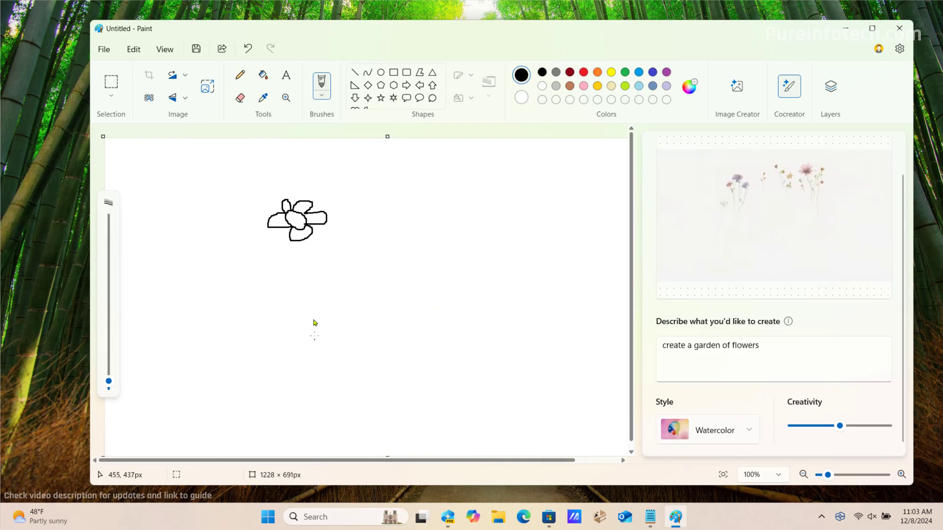
pyautogui.moveTo(290, 229)
pyautogui.mouseDown()
pyautogui.moveTo(292, 290)
pyautogui.moveTo(185, 320)
pyautogui.mouseUp()
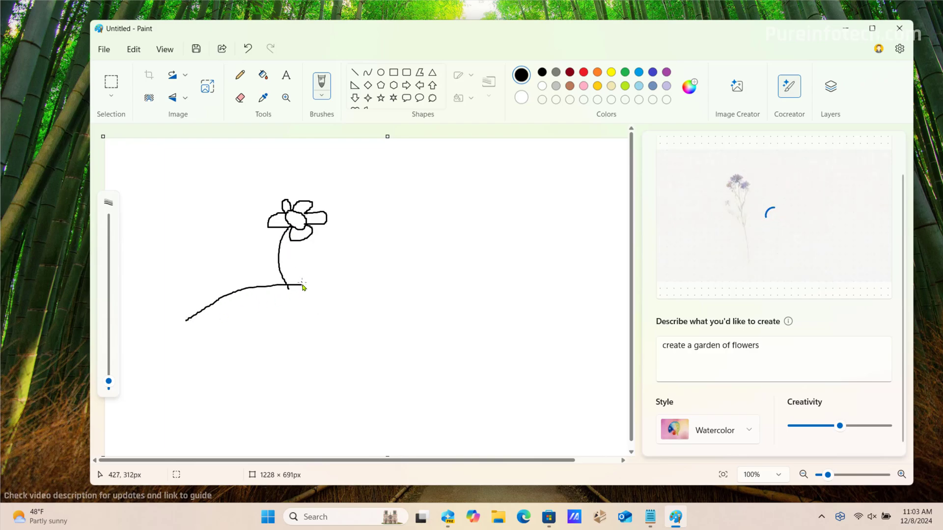
pyautogui.moveTo(302, 285)
pyautogui.mouseDown()
pyautogui.moveTo(352, 282)
pyautogui.moveTo(406, 298)
pyautogui.mouseUp()
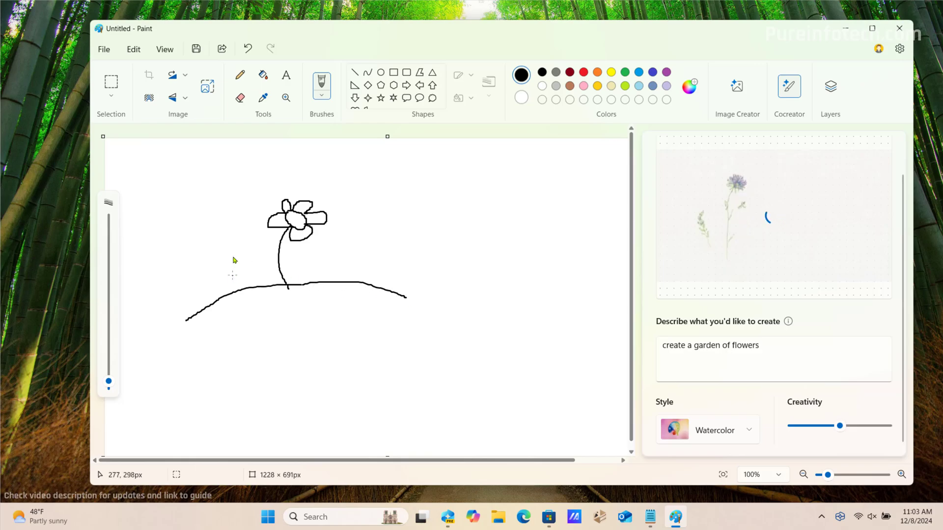
pyautogui.moveTo(201, 206)
pyautogui.mouseDown()
pyautogui.moveTo(221, 217)
pyautogui.moveTo(196, 212)
pyautogui.moveTo(209, 198)
pyautogui.moveTo(232, 205)
pyautogui.moveTo(209, 236)
pyautogui.moveTo(190, 206)
pyautogui.moveTo(221, 227)
pyautogui.moveTo(240, 294)
pyautogui.mouseUp()
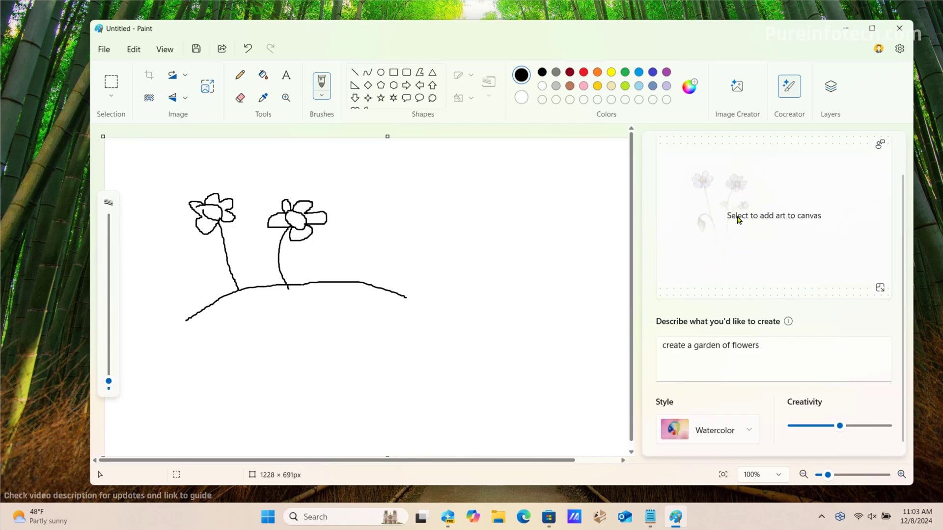
# Add the generated watercolor flower artwork from the Cocreator preview to the canvas
pyautogui.click(763, 218)
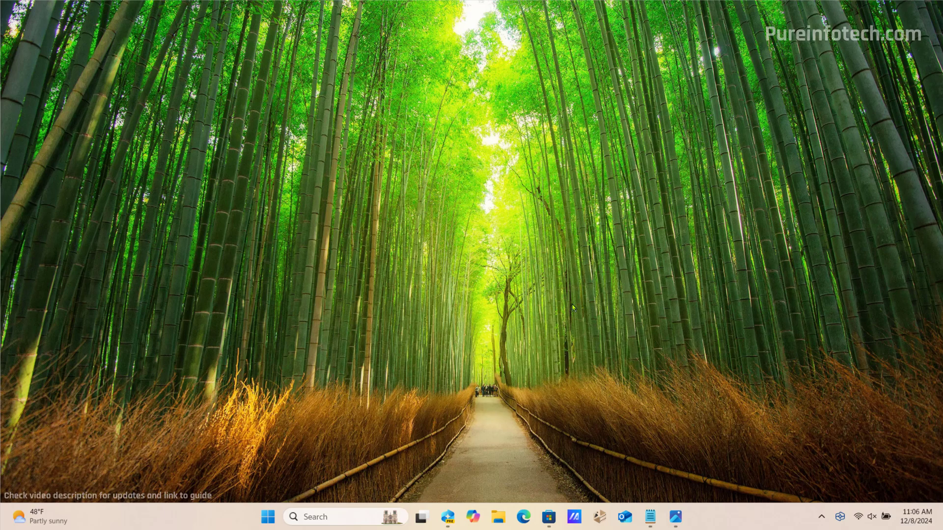
# Open the Toyota screenshot in the Photos editor, start Restyle image, and choose Sign in
pyautogui.moveTo(675, 517)
pyautogui.moveTo(730, 467)
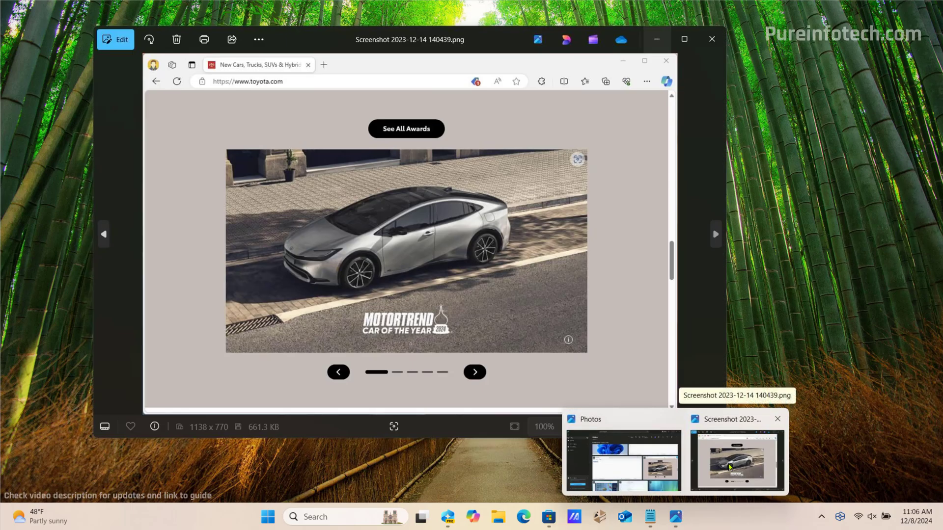
pyautogui.click(729, 467)
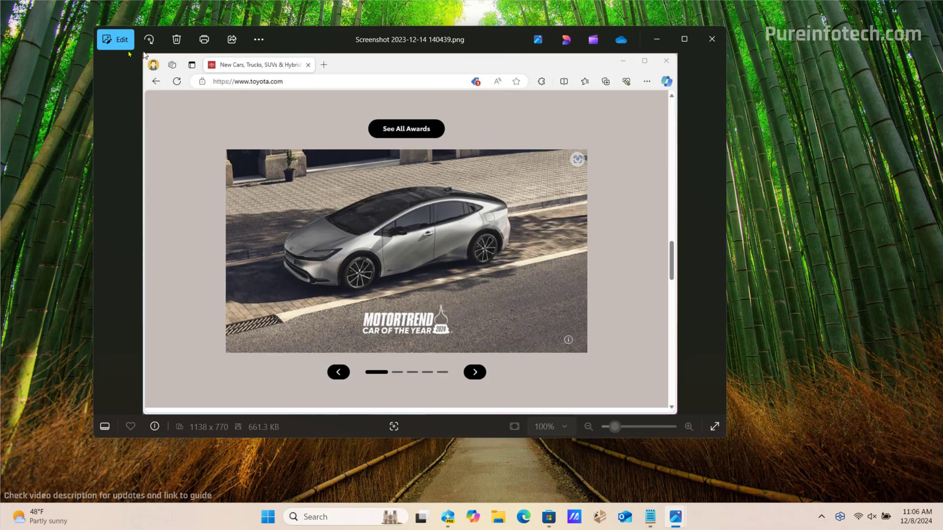
pyautogui.click(116, 44)
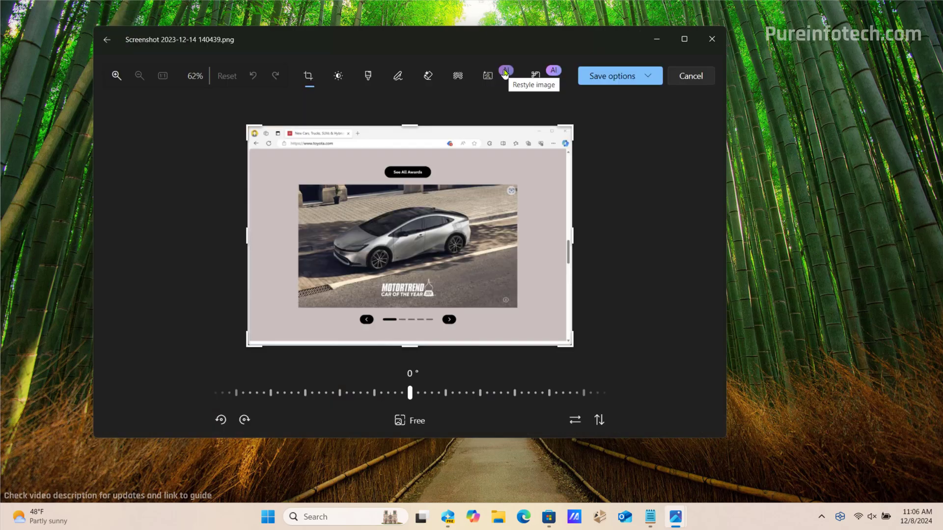
pyautogui.click(505, 72)
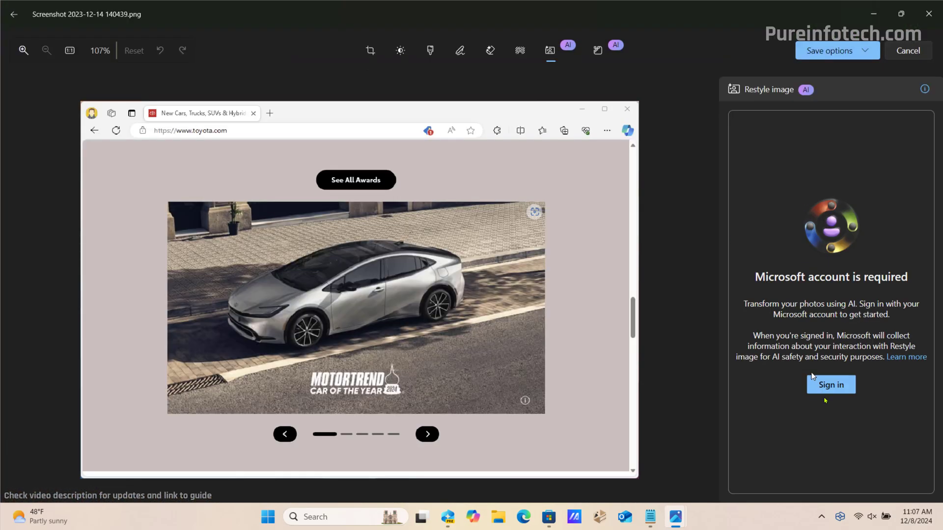
pyautogui.click(831, 386)
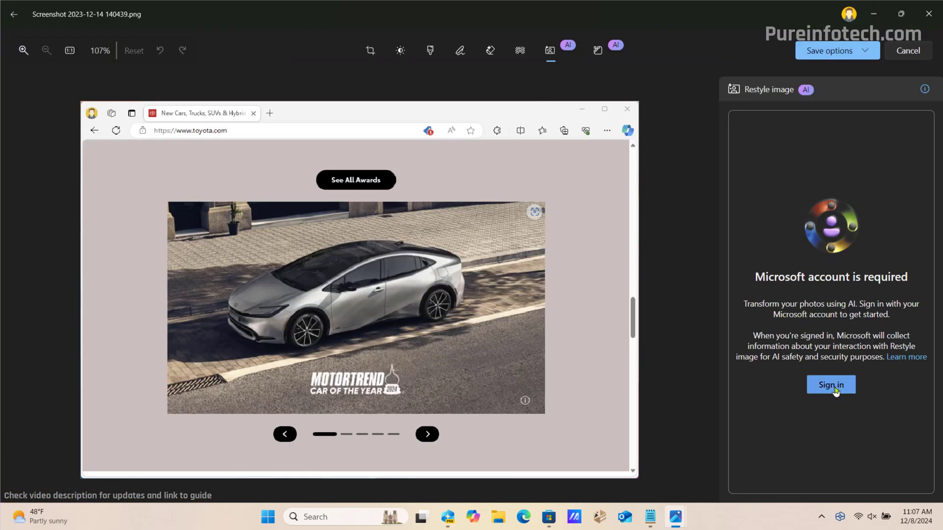
# Apply the Fantasy restyle to the car screenshot, raise creativity to 60, and open the Restyle all menu
pyautogui.click(835, 391)
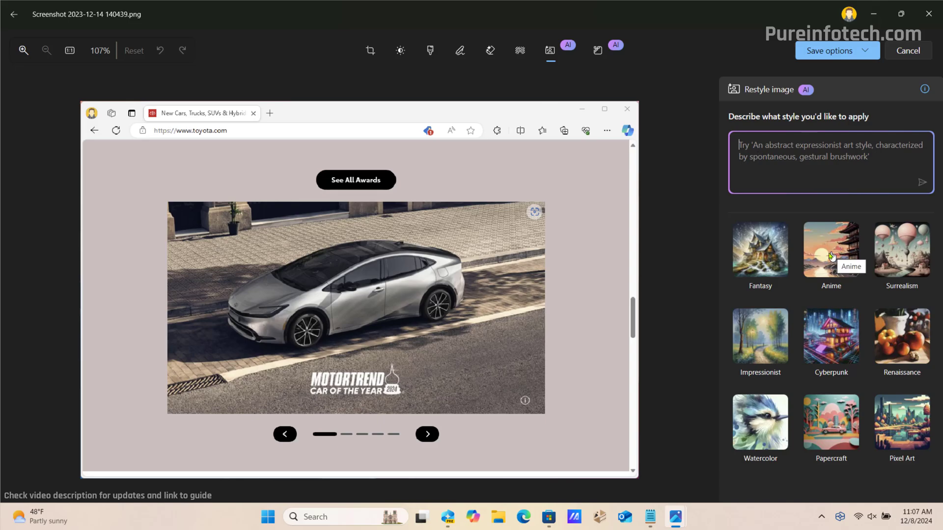
pyautogui.click(757, 254)
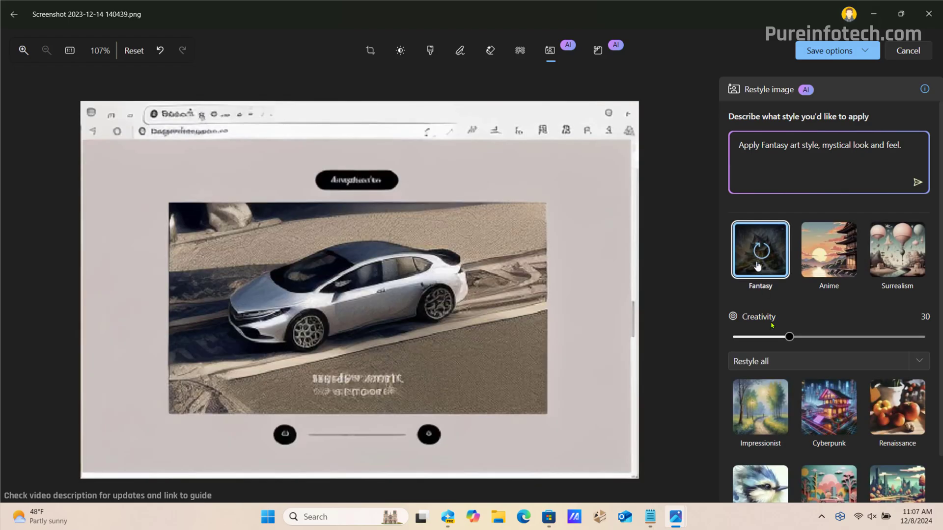
pyautogui.moveTo(790, 337); pyautogui.dragTo(848, 338)
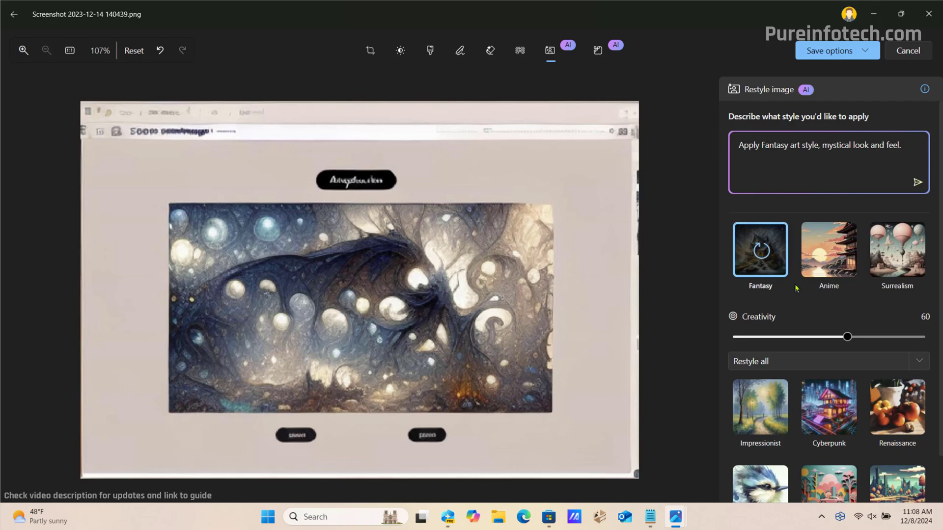
pyautogui.click(801, 361)
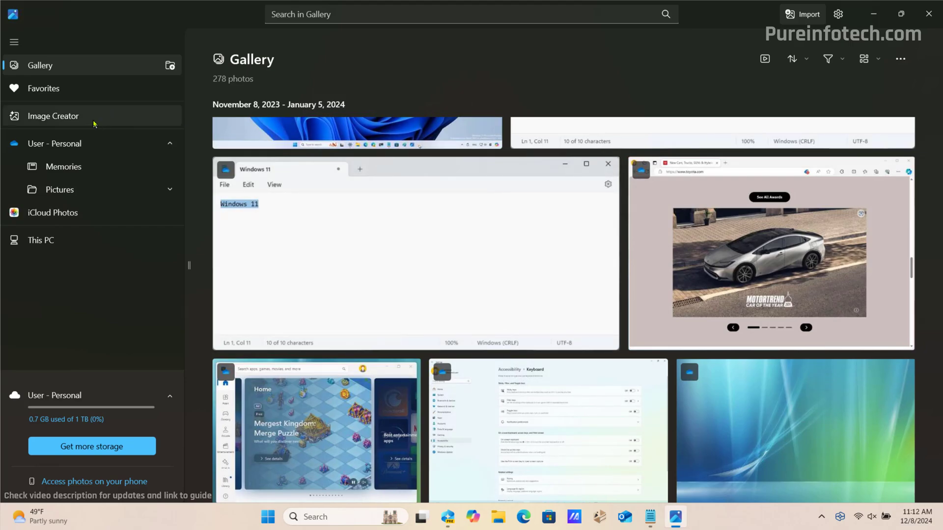
# Open Photos' Image Creator, sign in, and place the cursor in the prompt box
pyautogui.click(94, 122)
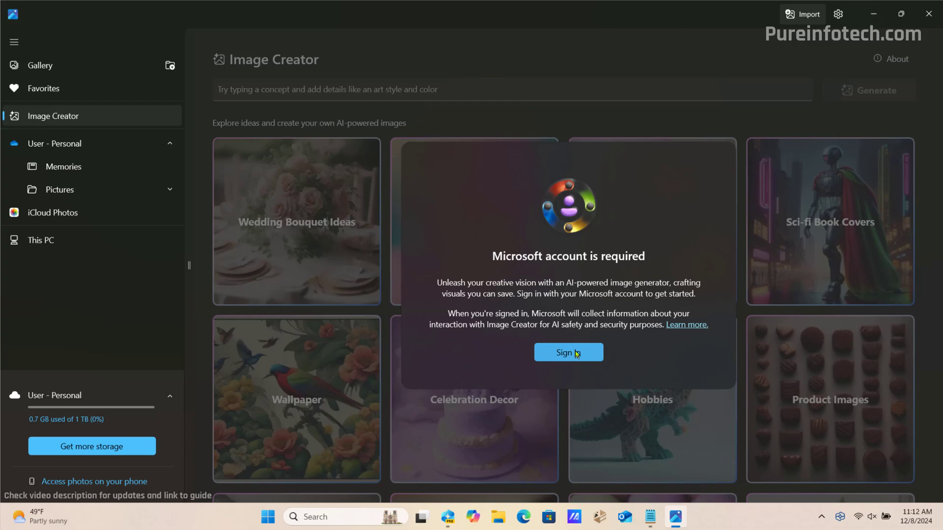
pyautogui.click(576, 353)
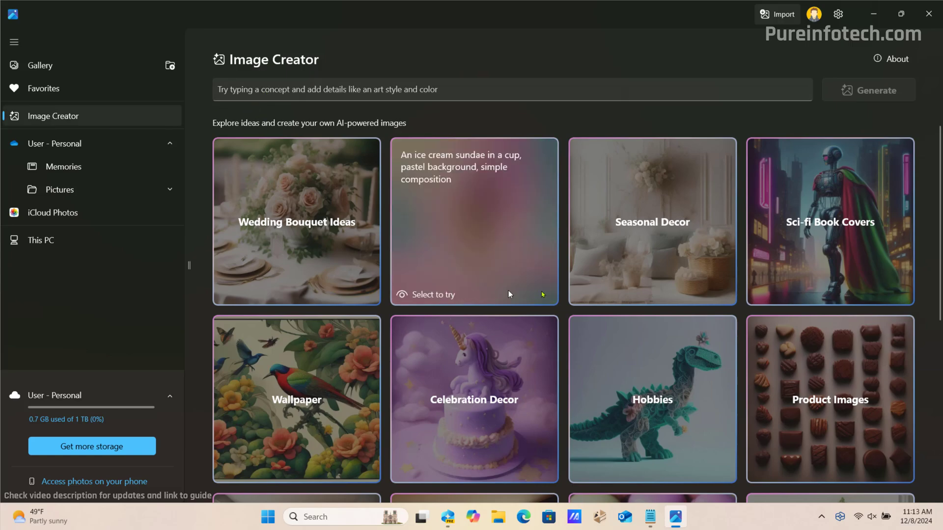
pyautogui.scroll(-6, 595, 313)
pyautogui.scroll(6, 595, 313)
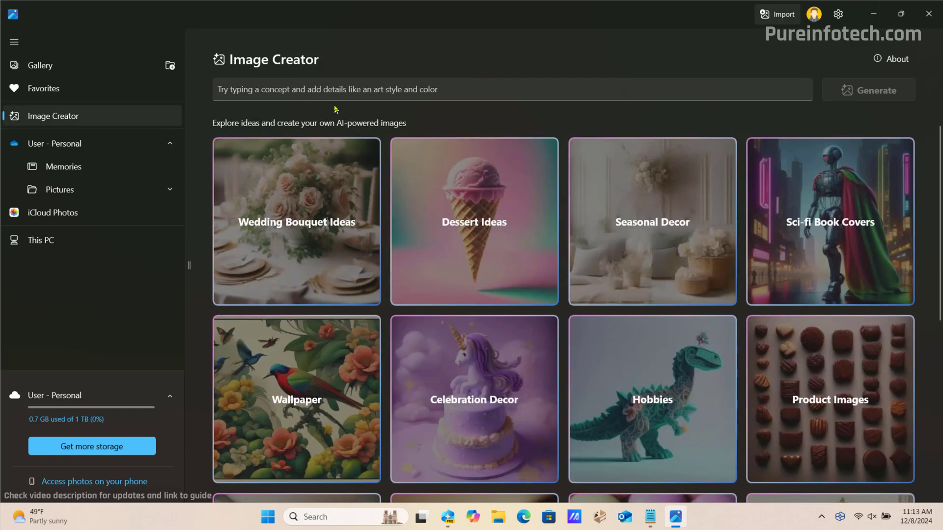
pyautogui.click(331, 95)
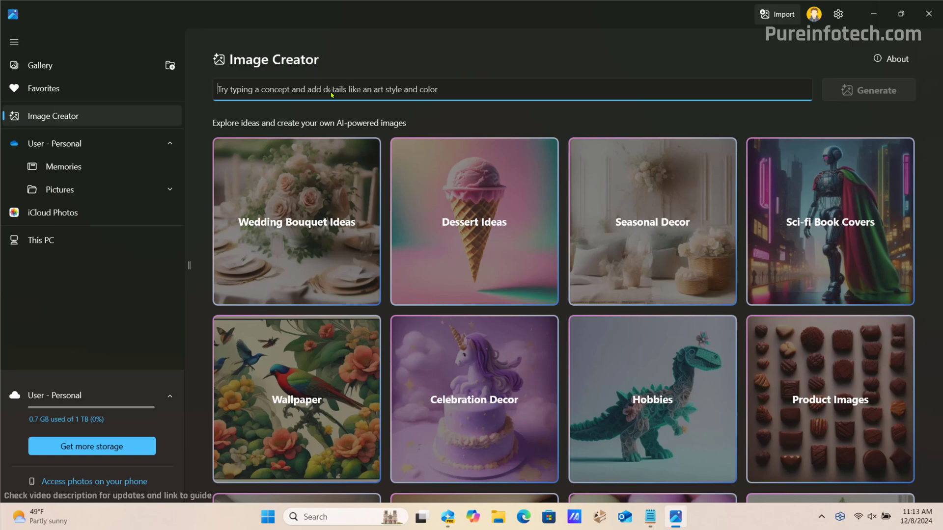
# Generate images from 'Bear drinking coffee', nudge creativity up, and regenerate with new style suggestions
pyautogui.write('Bear drinking coffee')
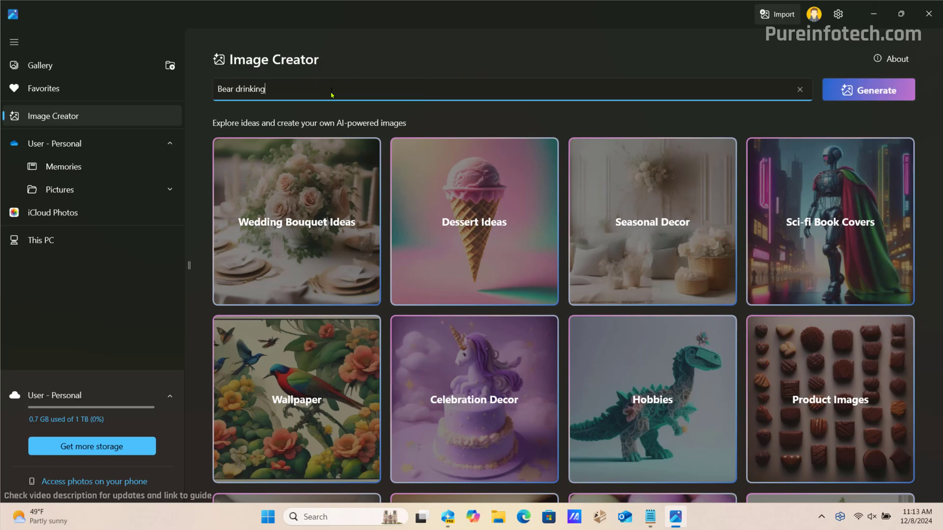
pyautogui.click(877, 95)
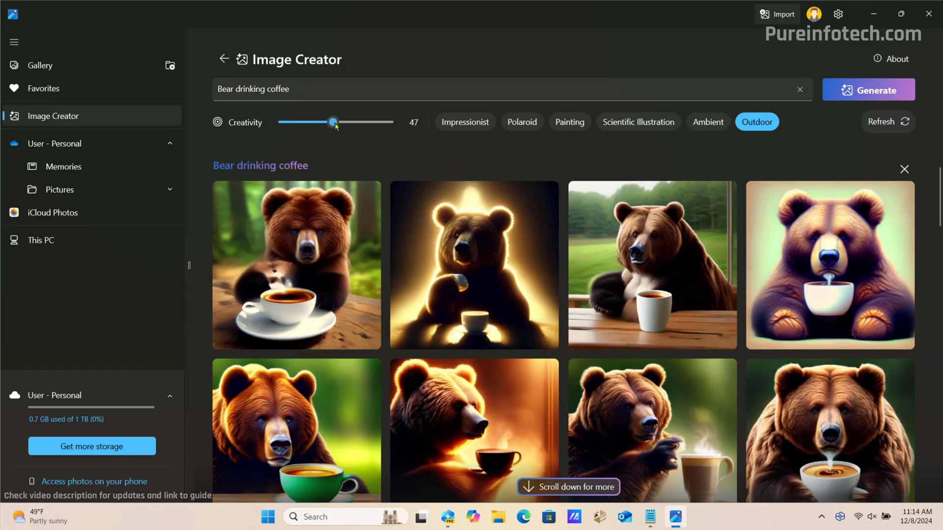
pyautogui.moveTo(335, 126)
pyautogui.moveTo(335, 126); pyautogui.dragTo(328, 127)
pyautogui.click(883, 123)
# Save one of the generated bear images as a JPEG in Pictures > Image Creator
pyautogui.click(584, 413)
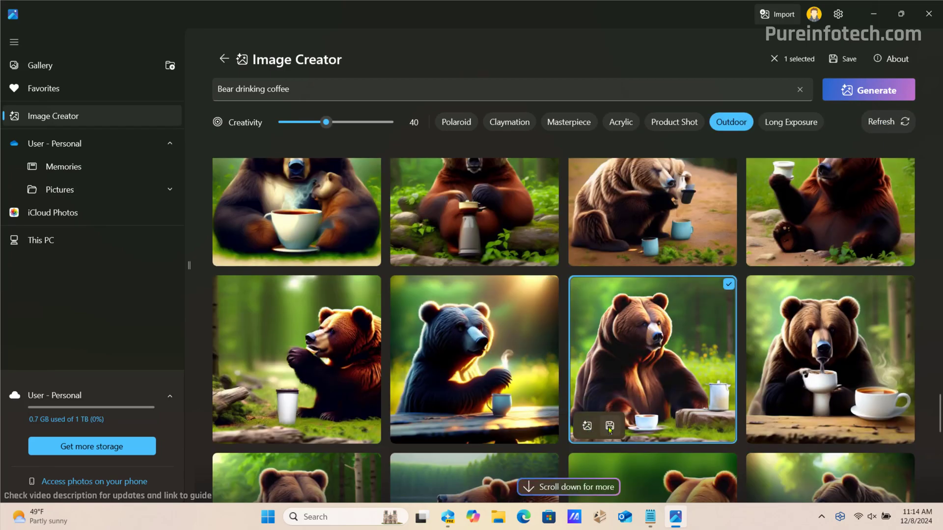
pyautogui.hotkey('ctrl', 's')
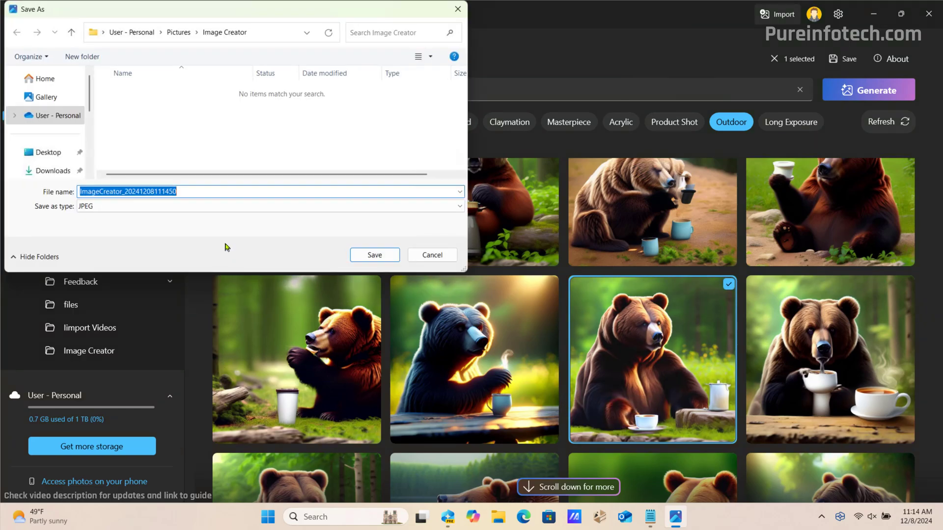
pyautogui.click(372, 253)
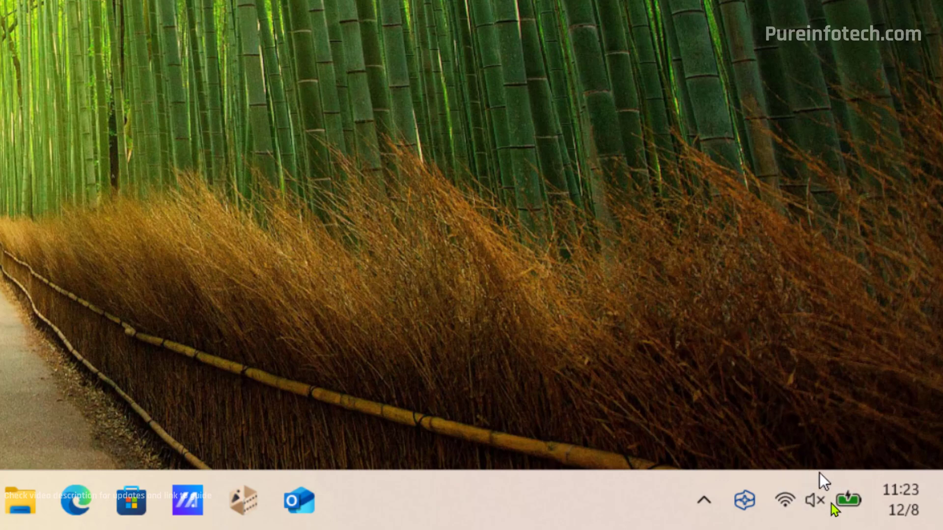
# Check the tray battery tooltip and open Quick Settings showing the battery fully charged at 100%
pyautogui.moveTo(852, 513)
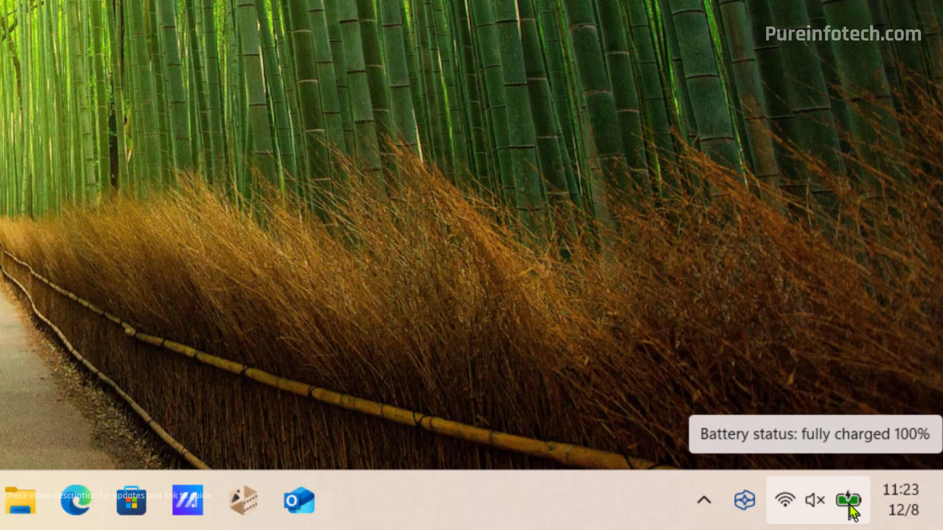
pyautogui.click(849, 505)
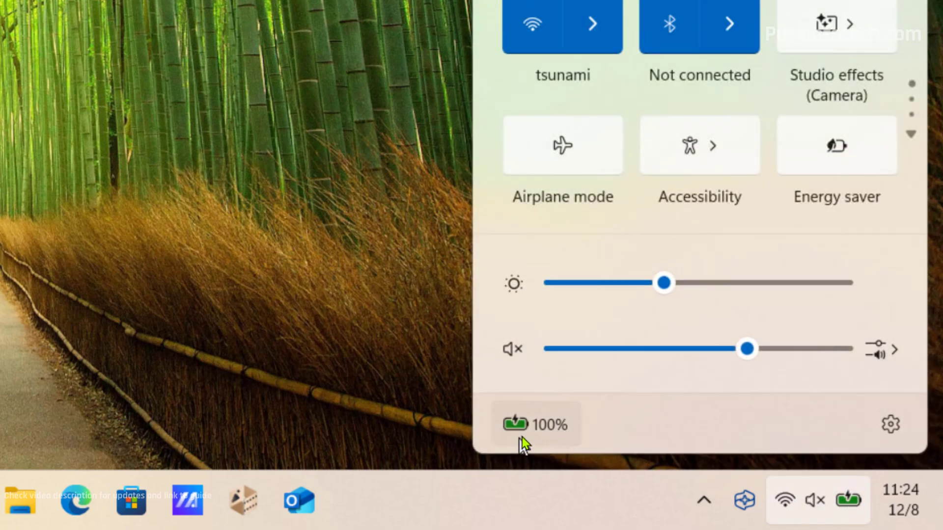
pyautogui.moveTo(522, 437)
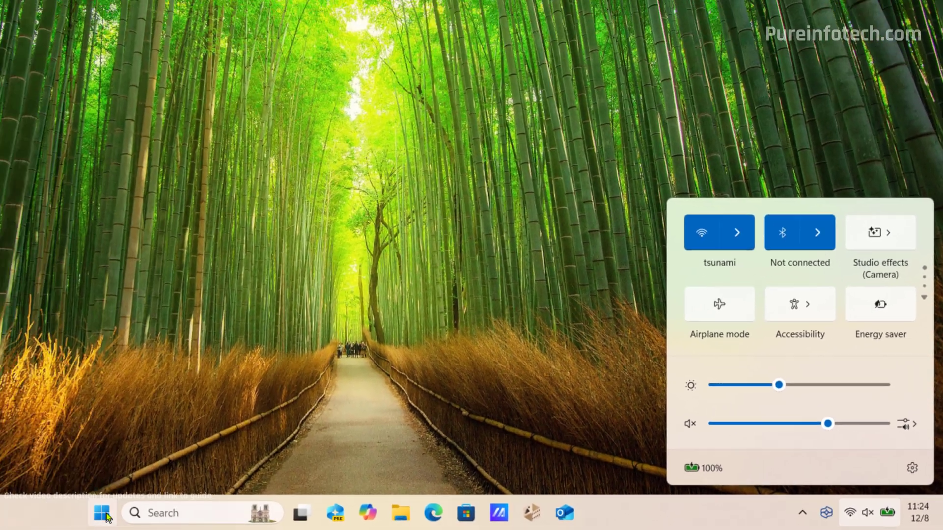
# Go to Settings > System > Power & battery
pyautogui.press('super')
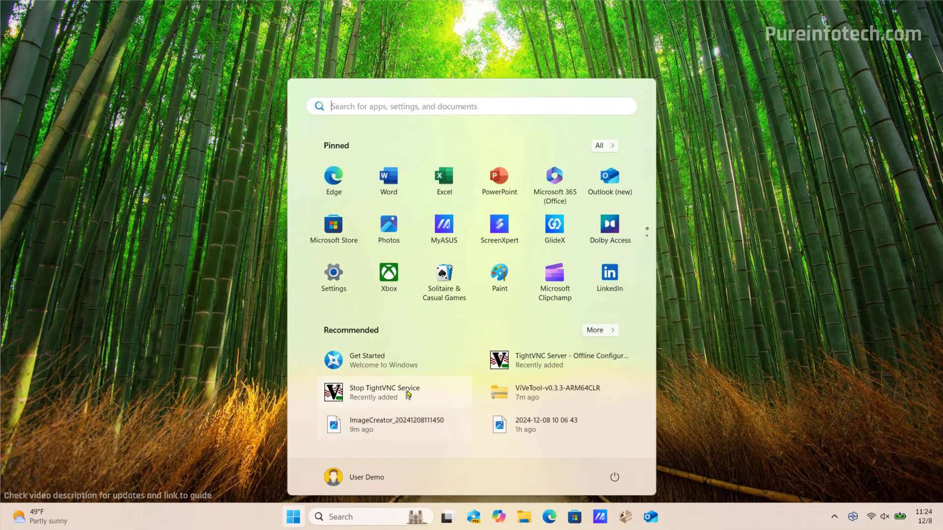
pyautogui.click(337, 274)
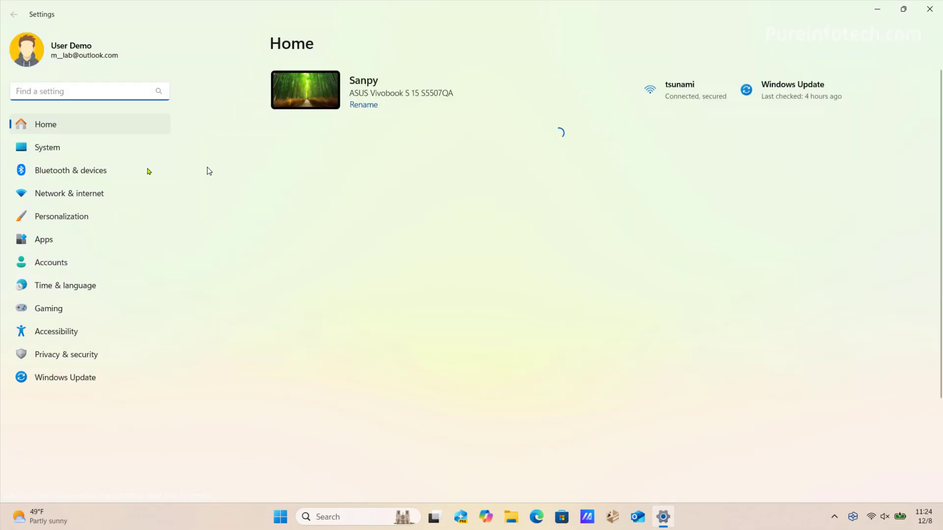
pyautogui.click(56, 156)
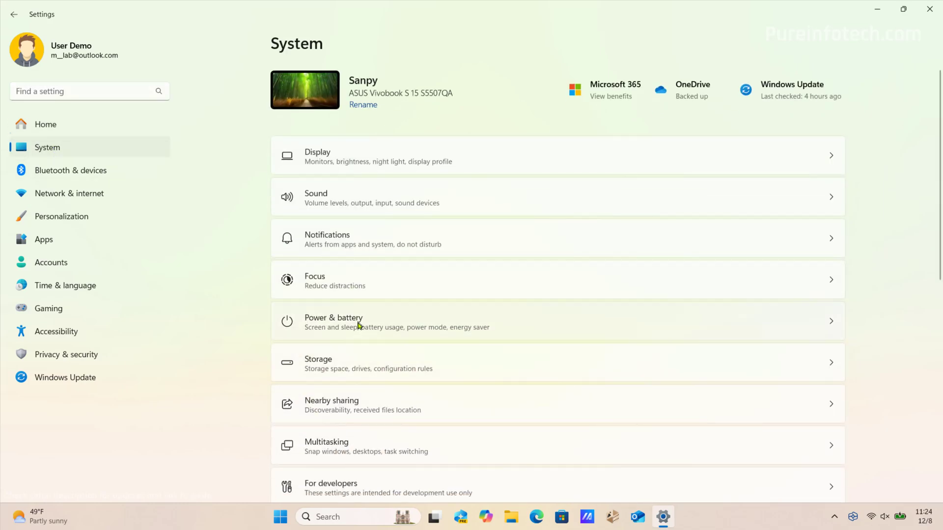
pyautogui.click(361, 325)
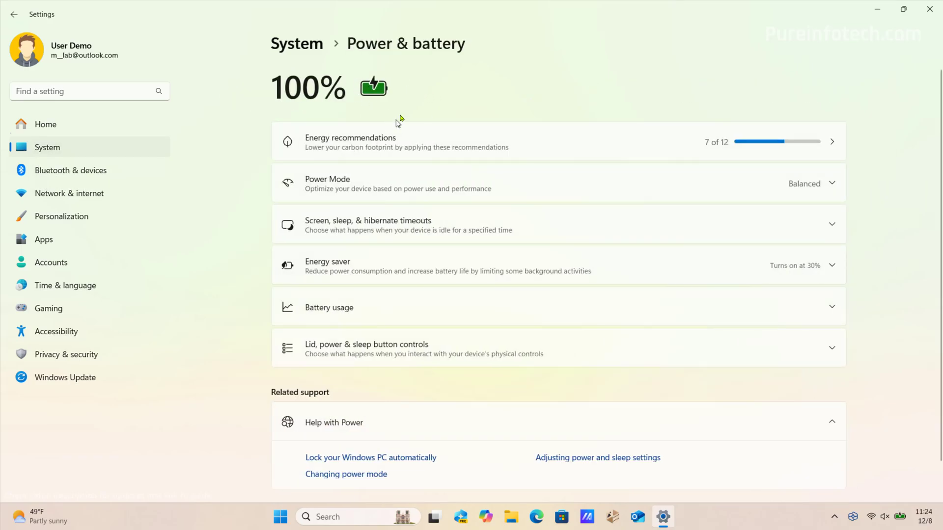
# Turn on Always use energy saver and confirm energy saver is active in Quick Settings
pyautogui.click(367, 267)
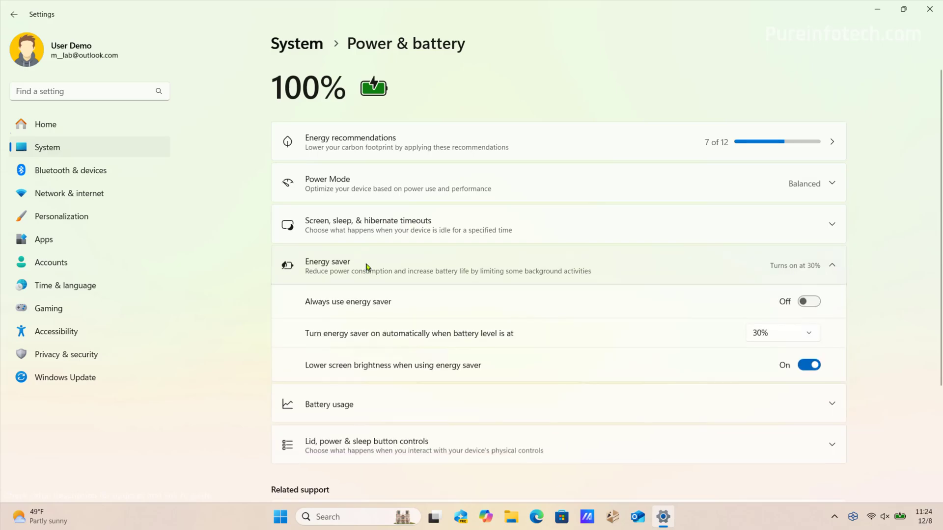
pyautogui.click(808, 301)
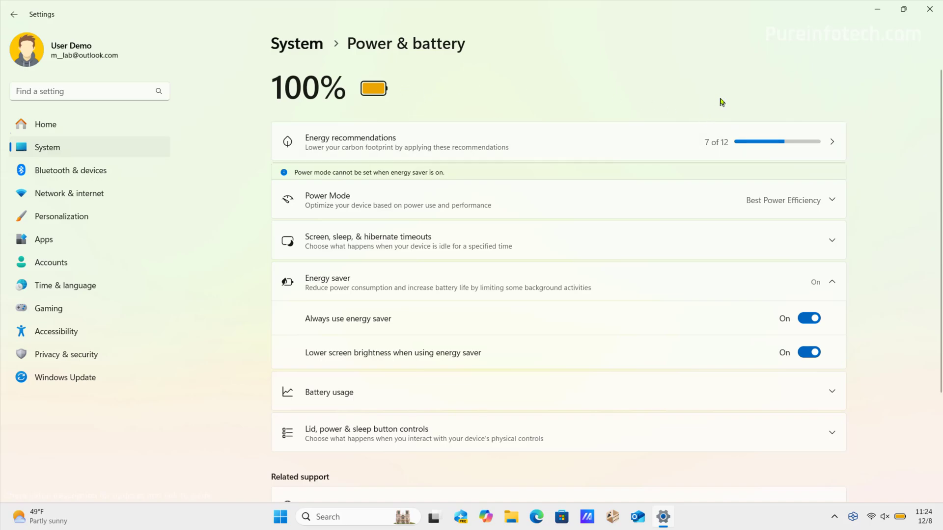
pyautogui.moveTo(901, 517)
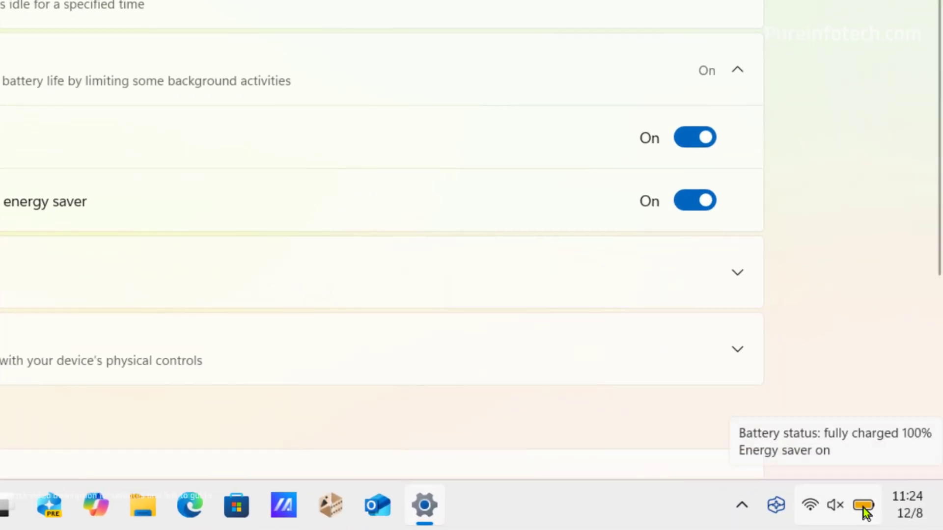
pyautogui.click(859, 506)
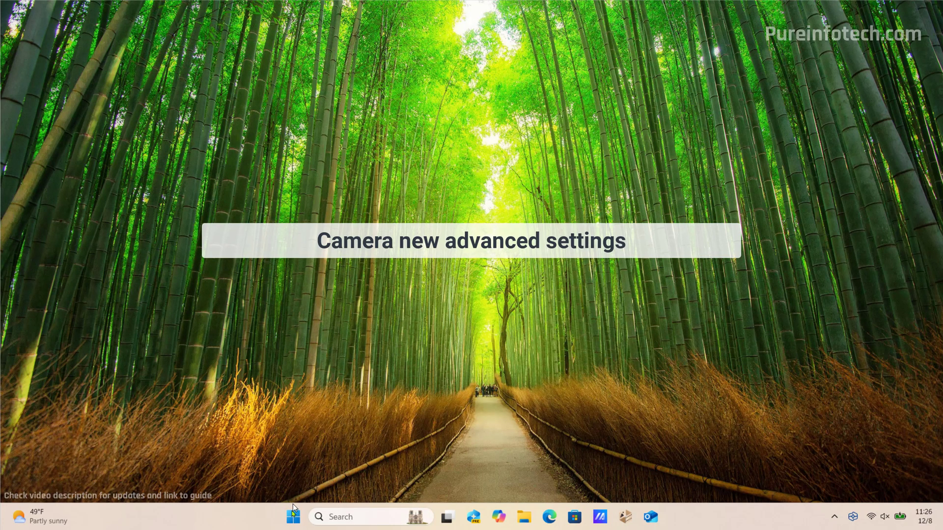
# Go to the ASUS FHD webcam under Bluetooth & devices > Cameras and view its advanced camera options
pyautogui.click(293, 516)
pyautogui.click(336, 277)
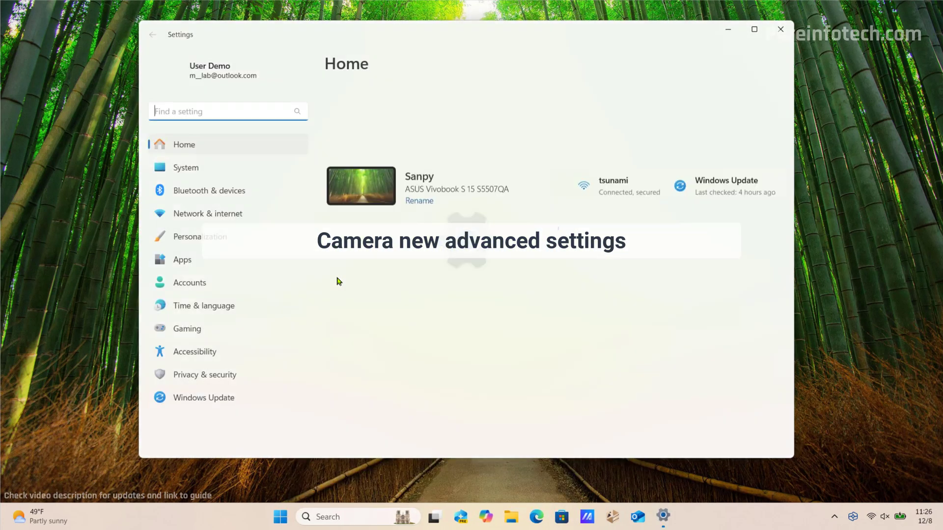
pyautogui.click(234, 189)
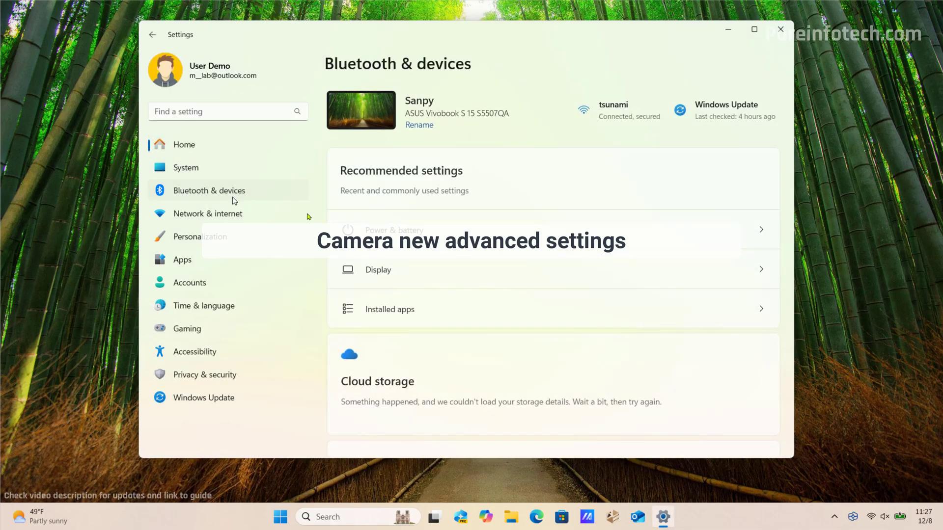
pyautogui.click(417, 442)
pyautogui.click(447, 178)
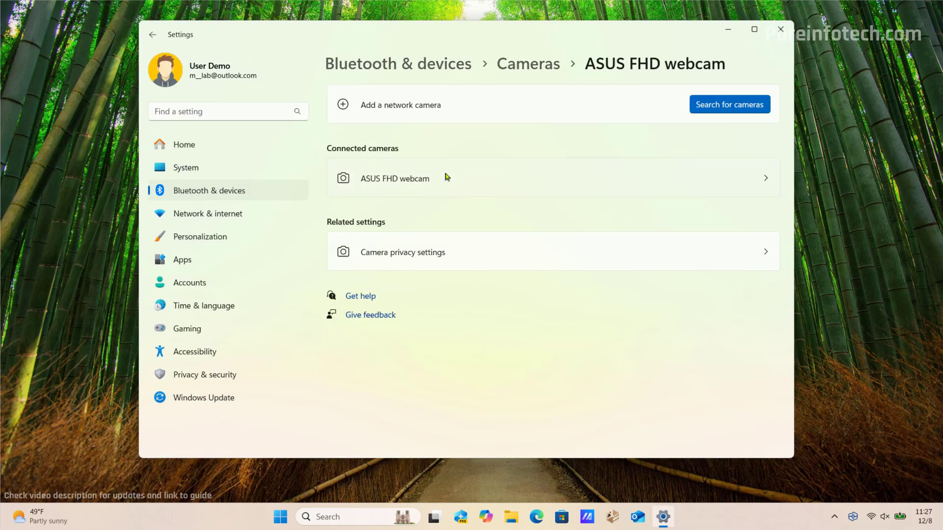
pyautogui.scroll(-5, 599, 252)
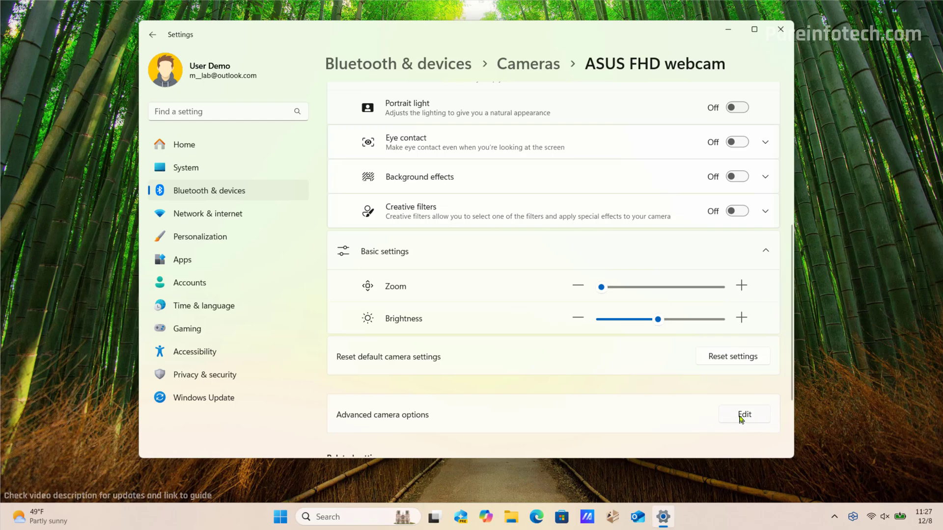
pyautogui.click(741, 419)
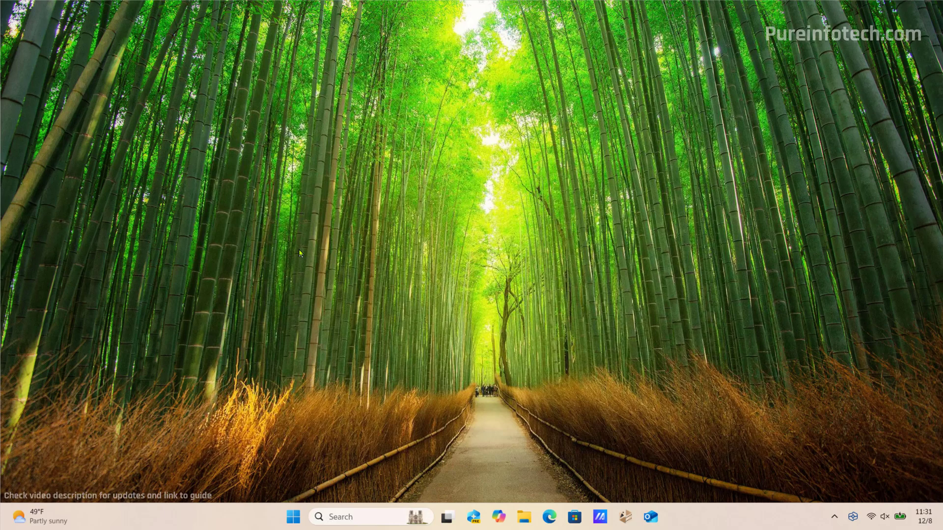
pyautogui.click(294, 517)
pyautogui.click(614, 477)
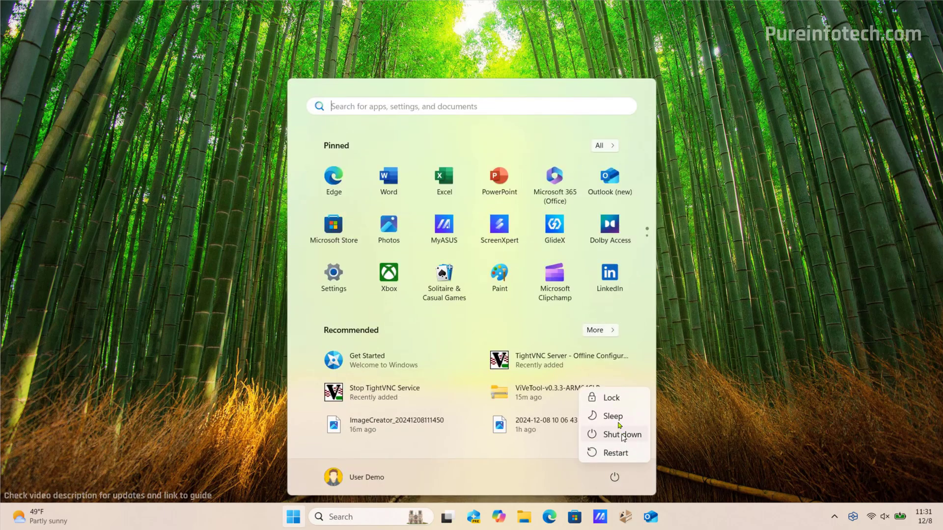
pyautogui.click(611, 396)
pyautogui.click(509, 352)
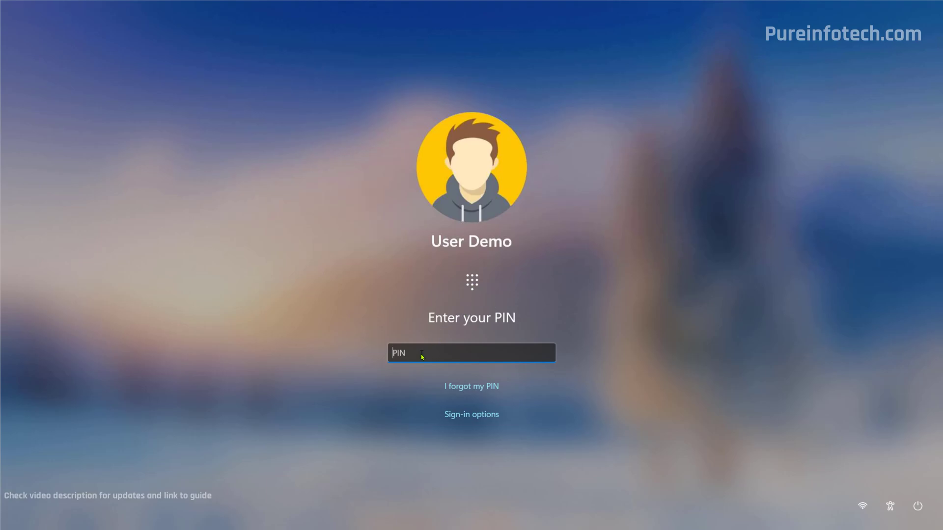
pyautogui.write('1234')
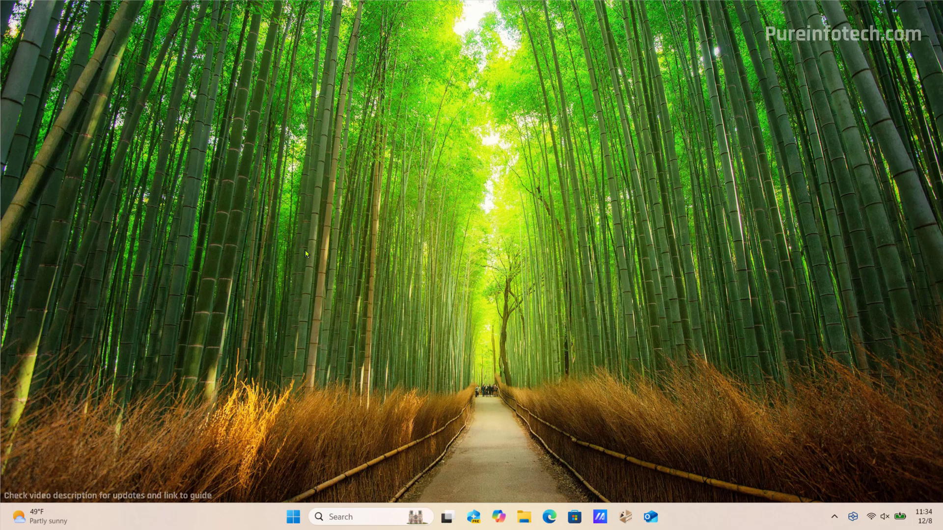
# Launch Google Chrome, search 'google account', and go to the Google account sign-in page
pyautogui.press('super')
pyautogui.write('chrome')
pyautogui.click(314, 200)
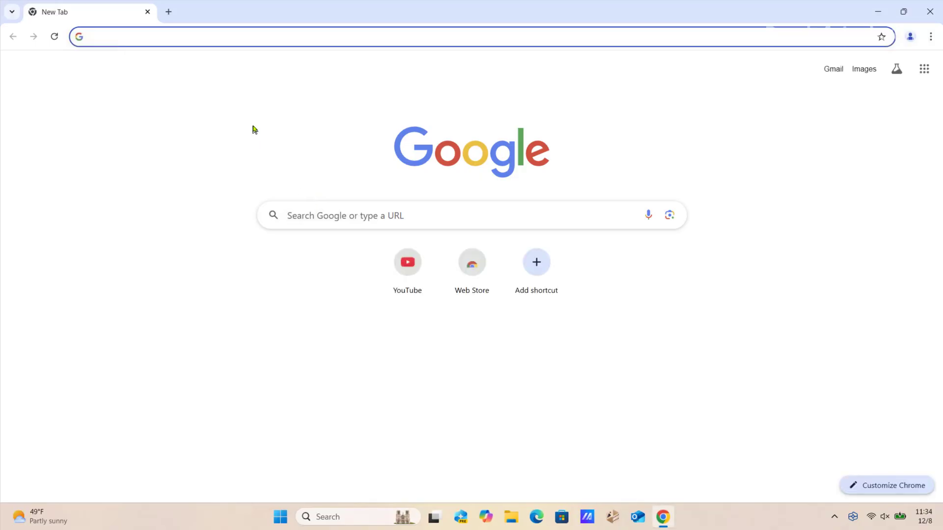
pyautogui.click(224, 38)
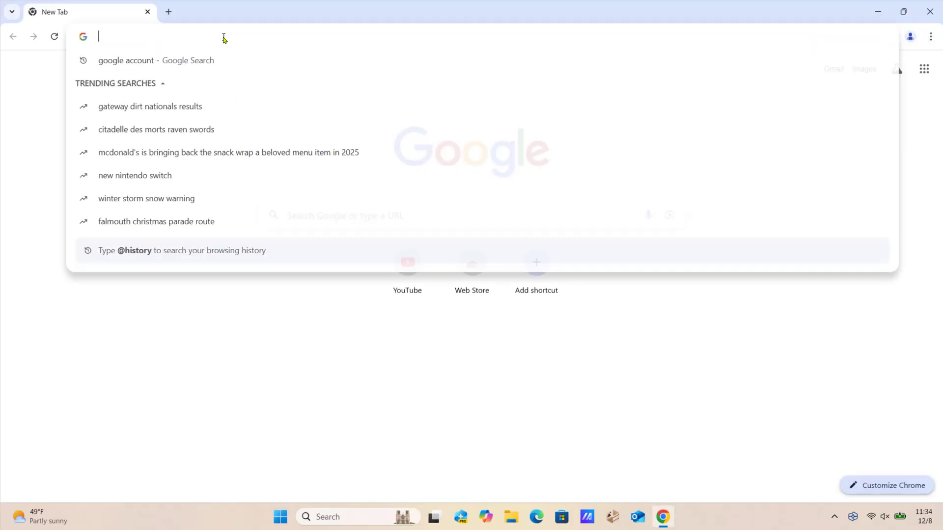
pyautogui.click(200, 61)
pyautogui.click(233, 179)
# Choose the account and confirm the passkey sign-in with Windows Hello face recognition instead of PIN
pyautogui.click(544, 231)
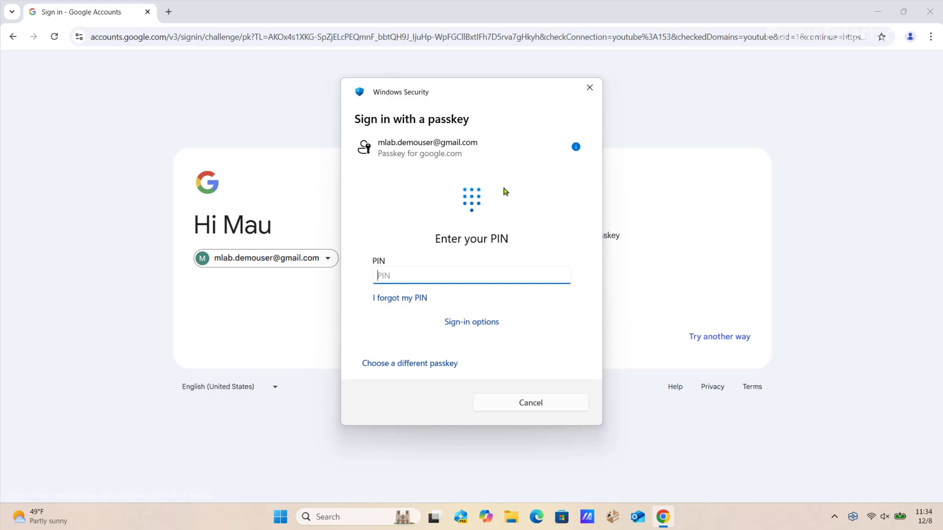
pyautogui.click(468, 325)
pyautogui.click(469, 322)
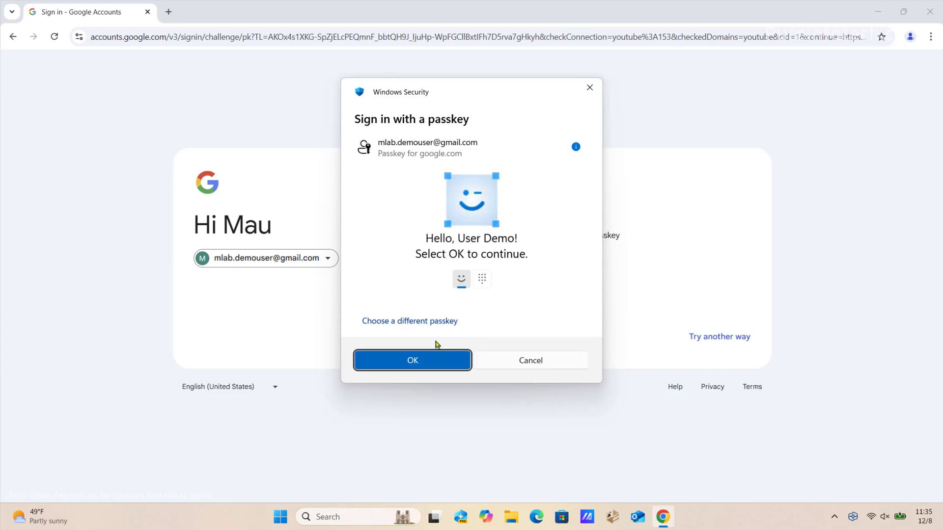
pyautogui.click(413, 360)
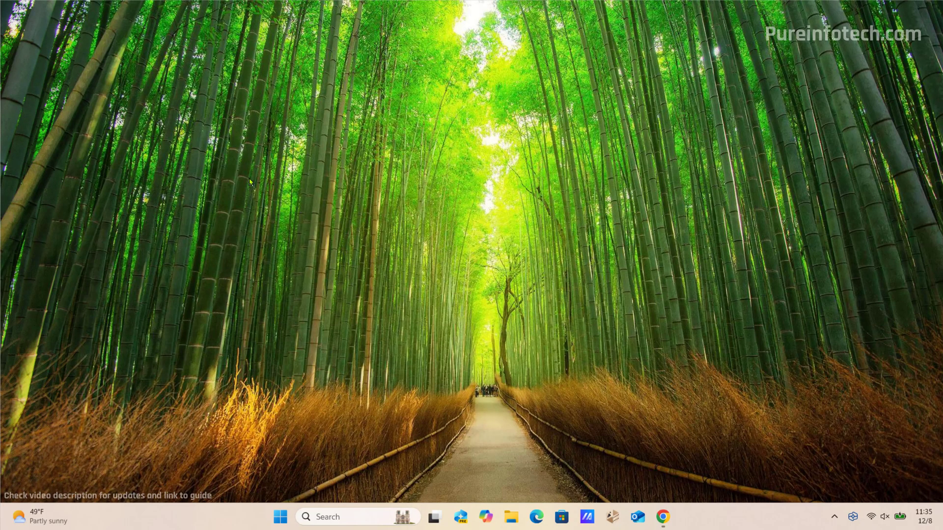